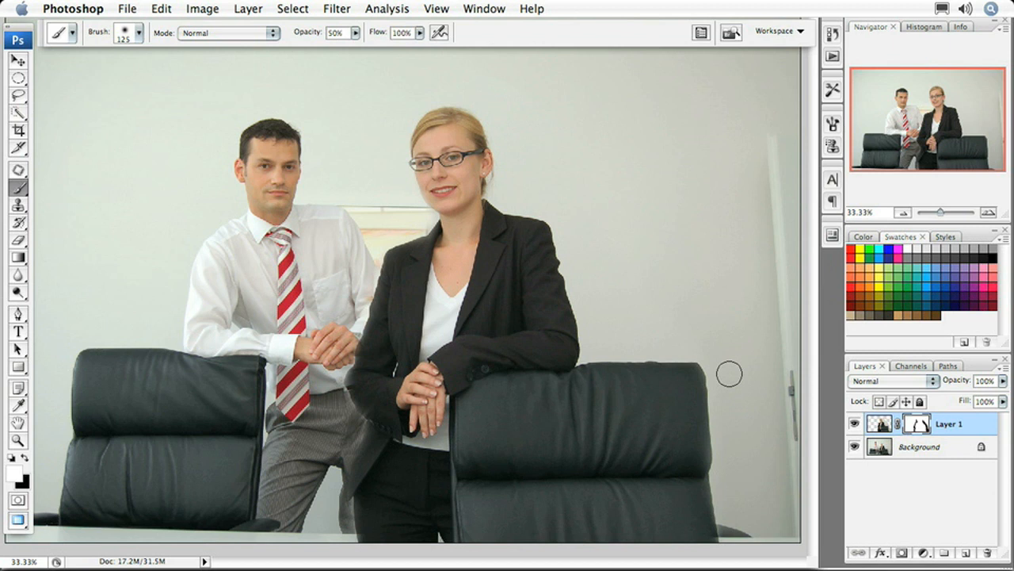
Step: Close the Office Perspective.jpg document without saving its changes
key(super+w)
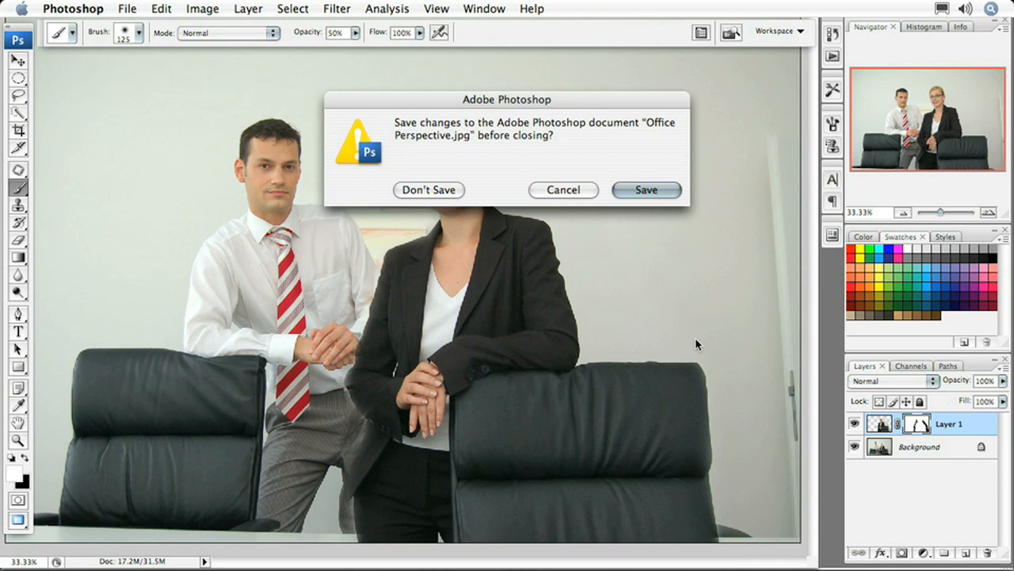
click(452, 190)
click(696, 308)
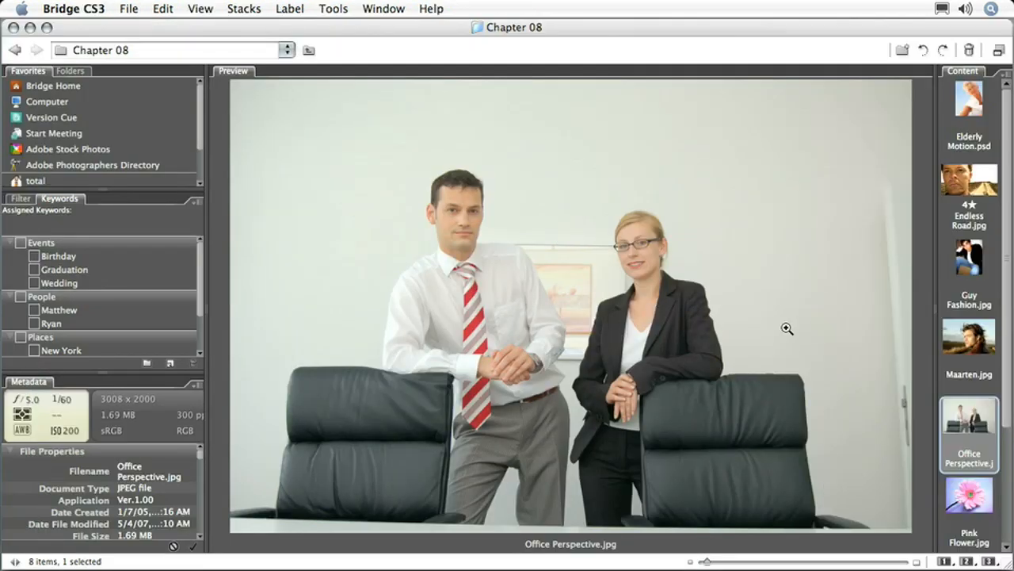
Step: Open Pink Flower.jpg from Bridge into Photoshop and display it centred in full screen mode with the menu bar
click(972, 492)
double_click(980, 499)
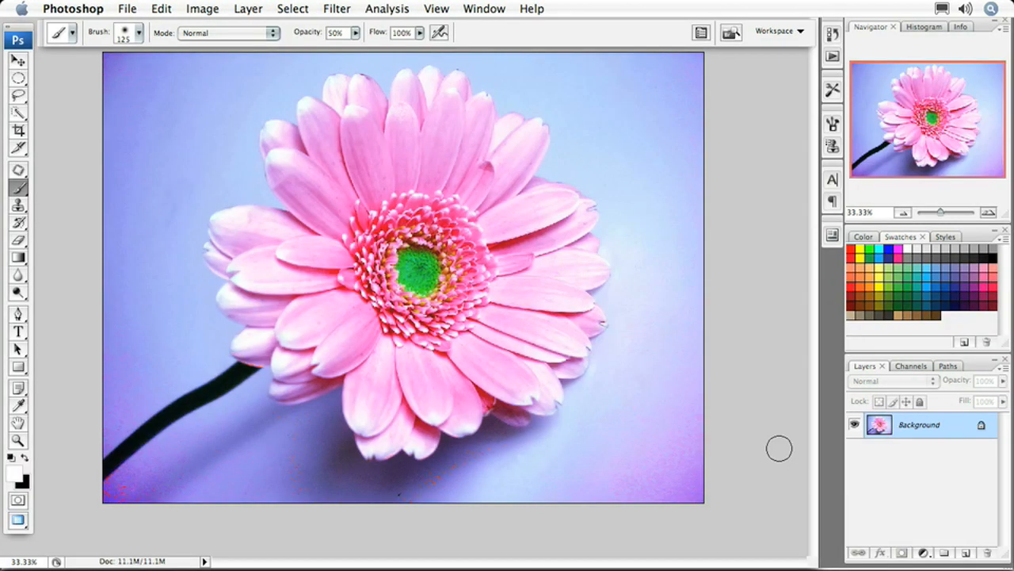
key(f)
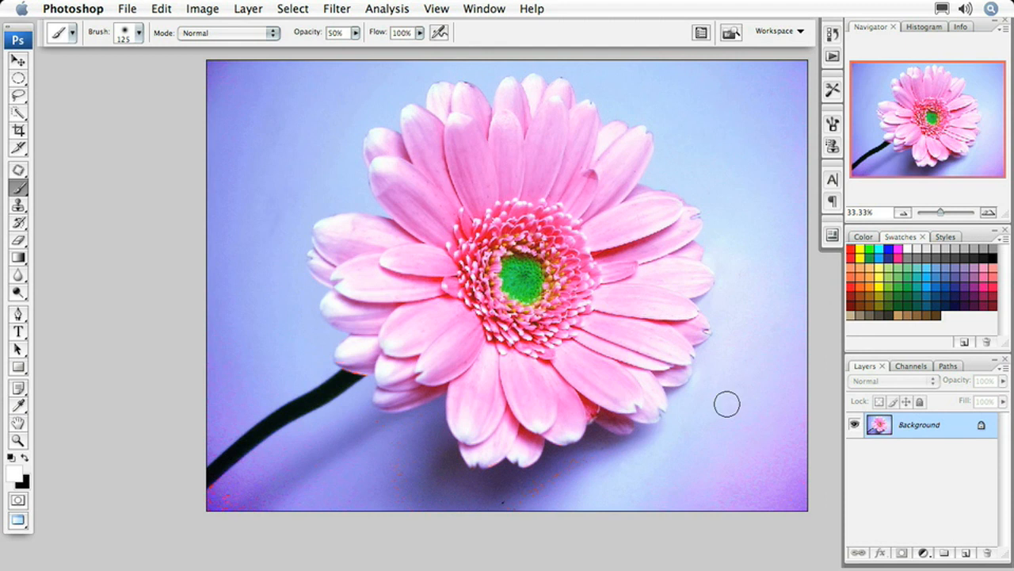
key(space)
mouse_move(735, 370)
mouse_down()
mouse_move(713, 346)
mouse_move(673, 356)
mouse_up()
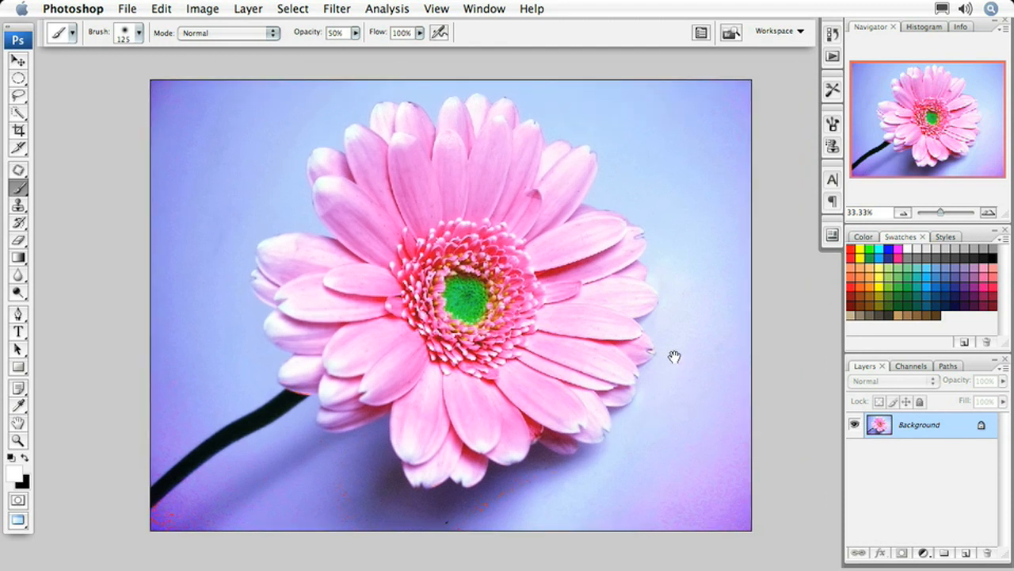
Step: Duplicate the Background layer and add a new black-filled layer directly beneath the copy
key(v)
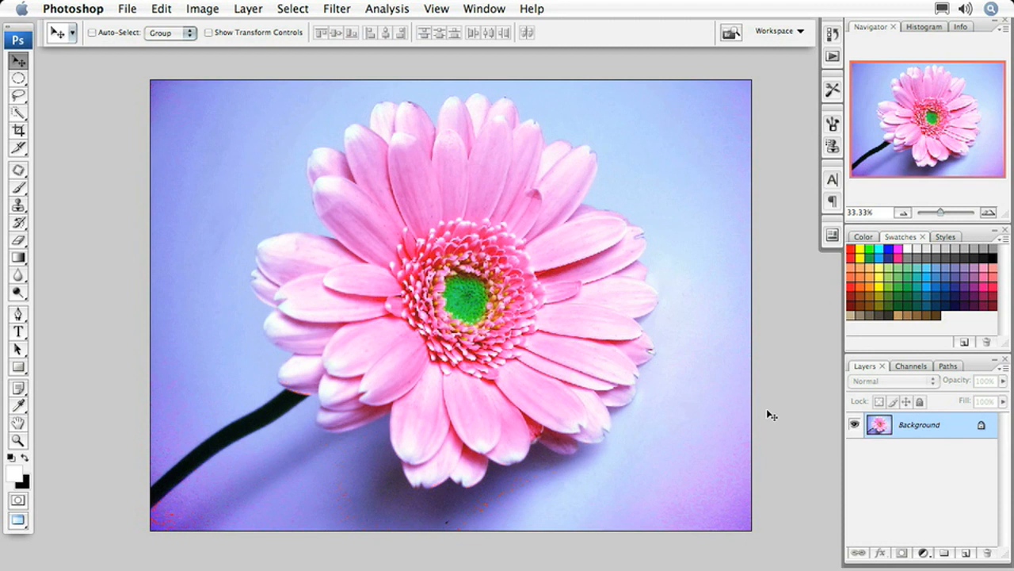
key(super+j)
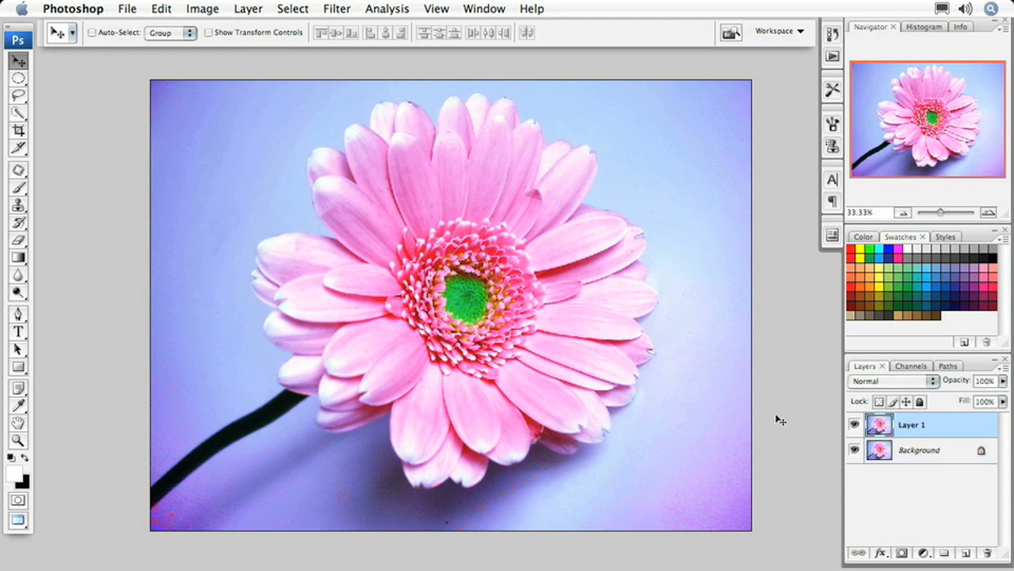
click(968, 553)
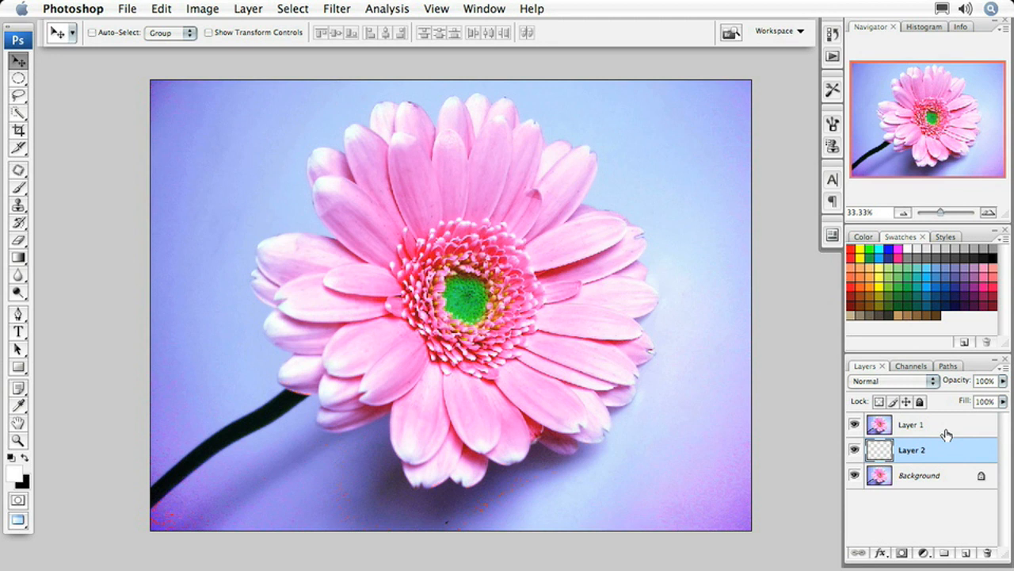
key(x)
key(alt+BackSpace)
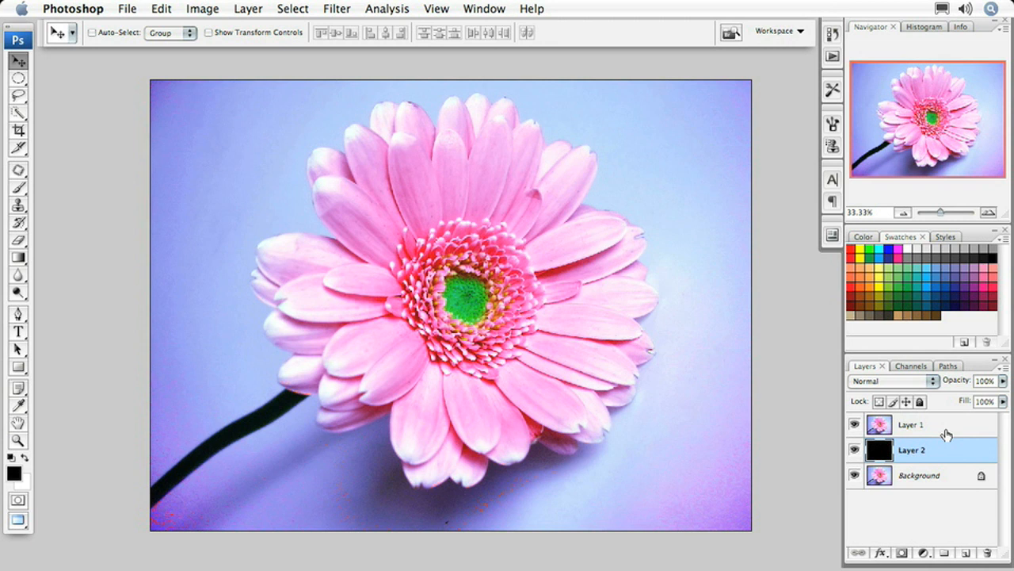
Step: On Layer 1, make a rectangular selection just inside the image edges and turn it into a quick mask
click(946, 433)
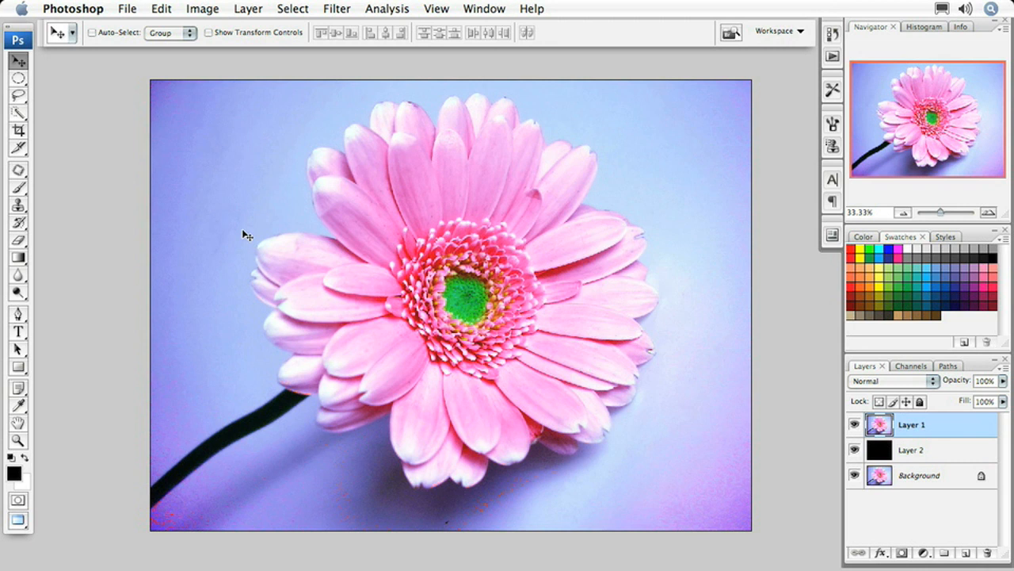
click(18, 78)
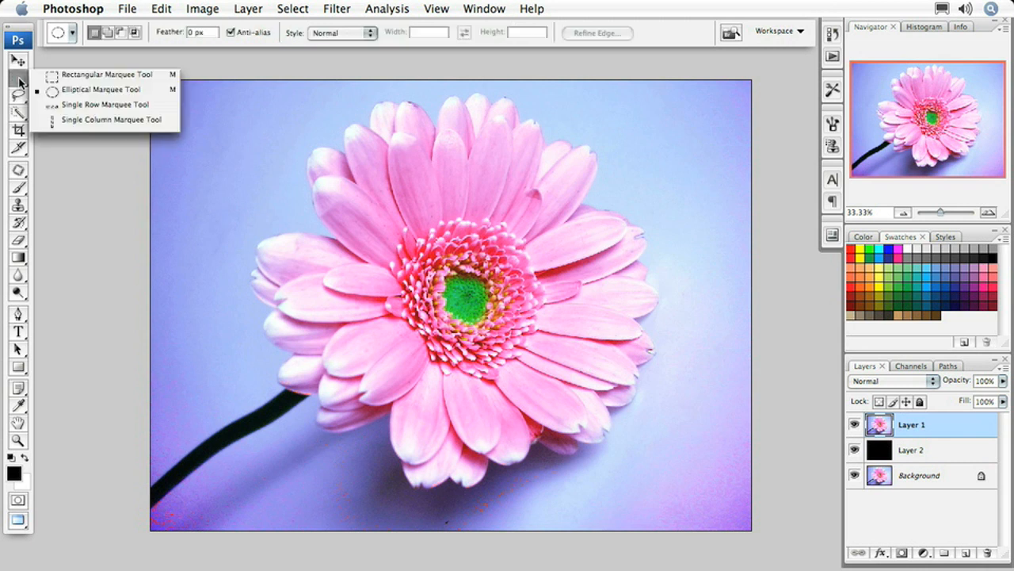
click(87, 74)
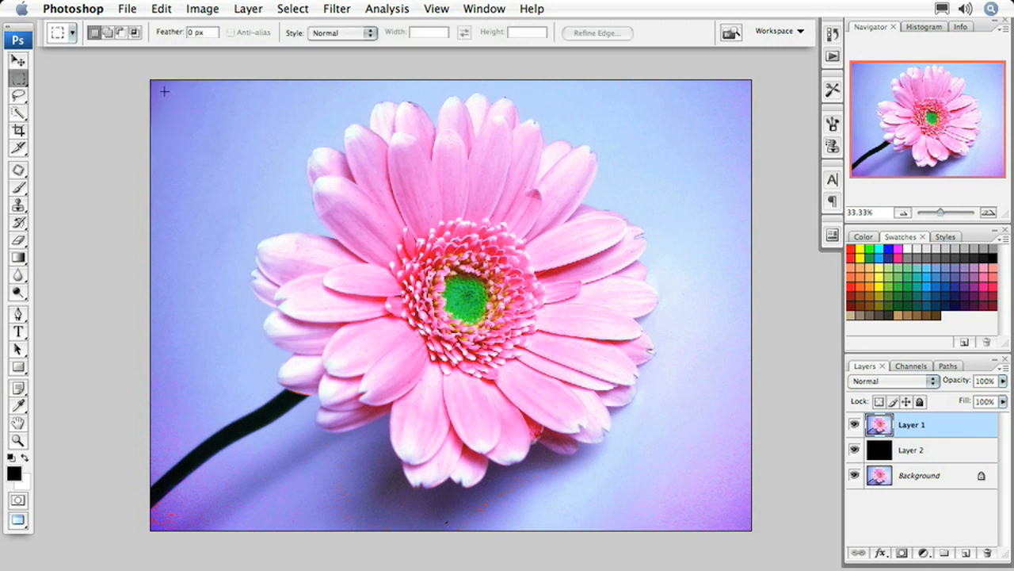
drag(164, 91, 734, 515)
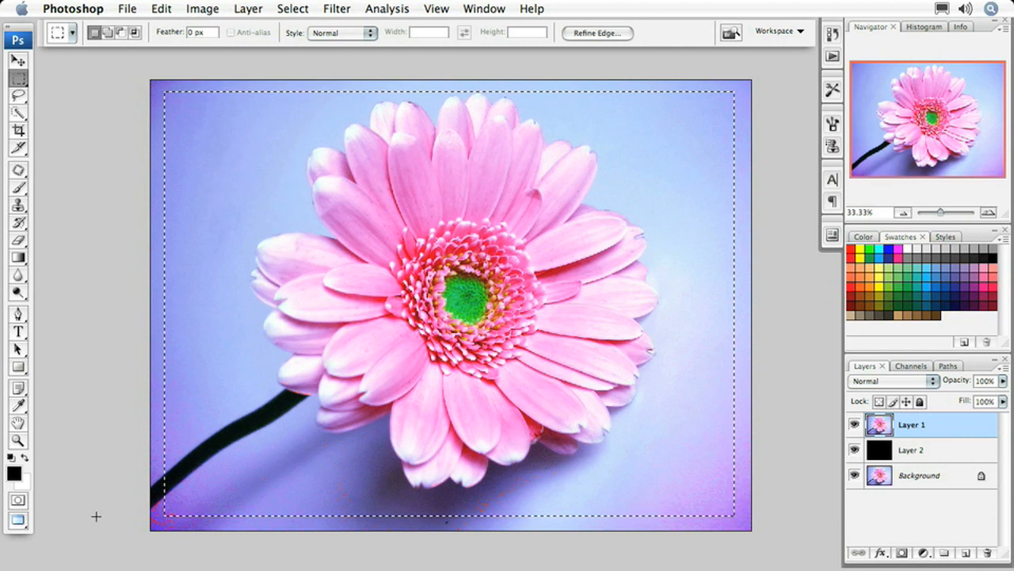
click(19, 501)
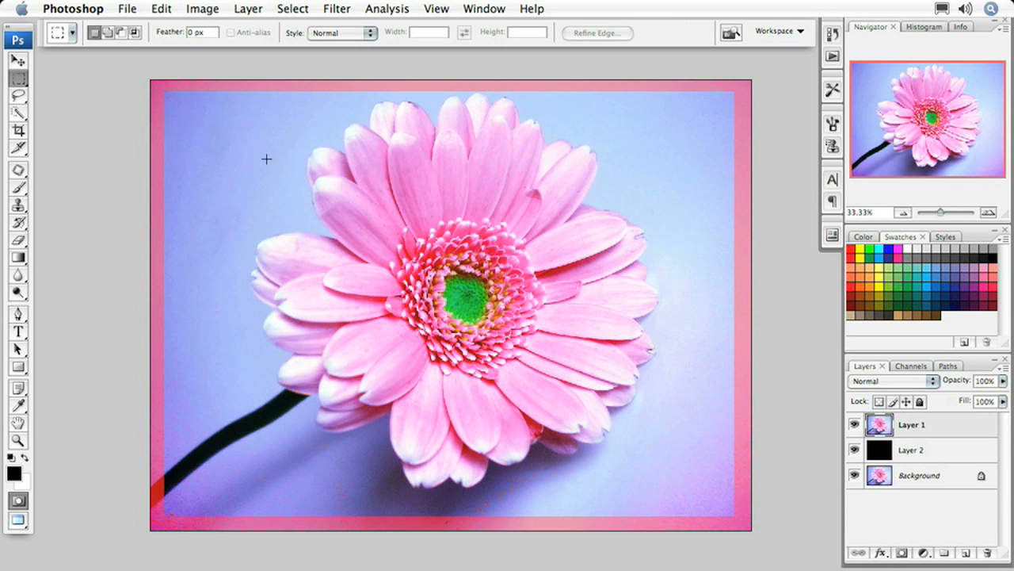
Step: Apply the Spatter filter to the quick mask with a spray radius of 21 and smoothness of 5
click(337, 12)
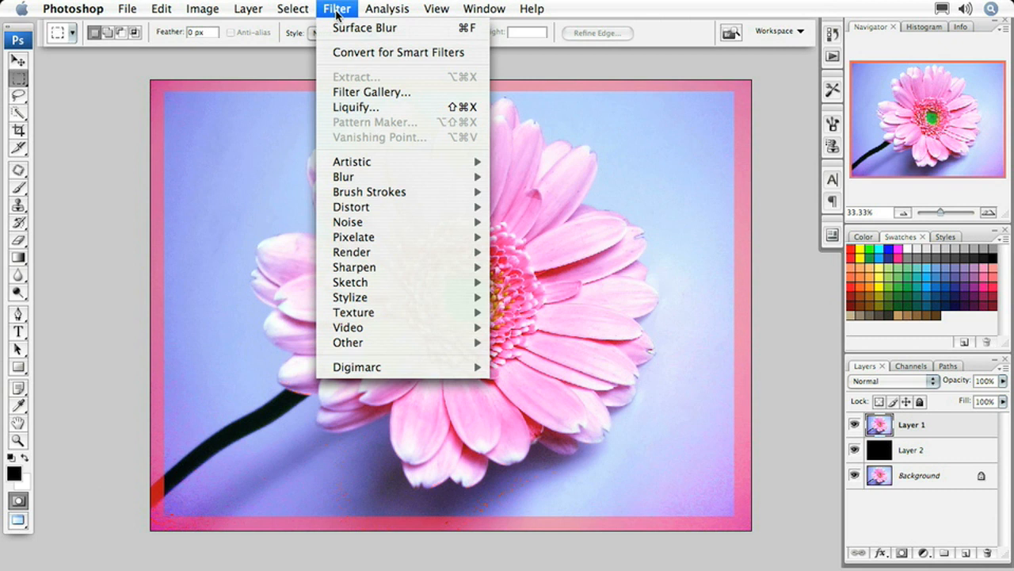
mouse_move(373, 196)
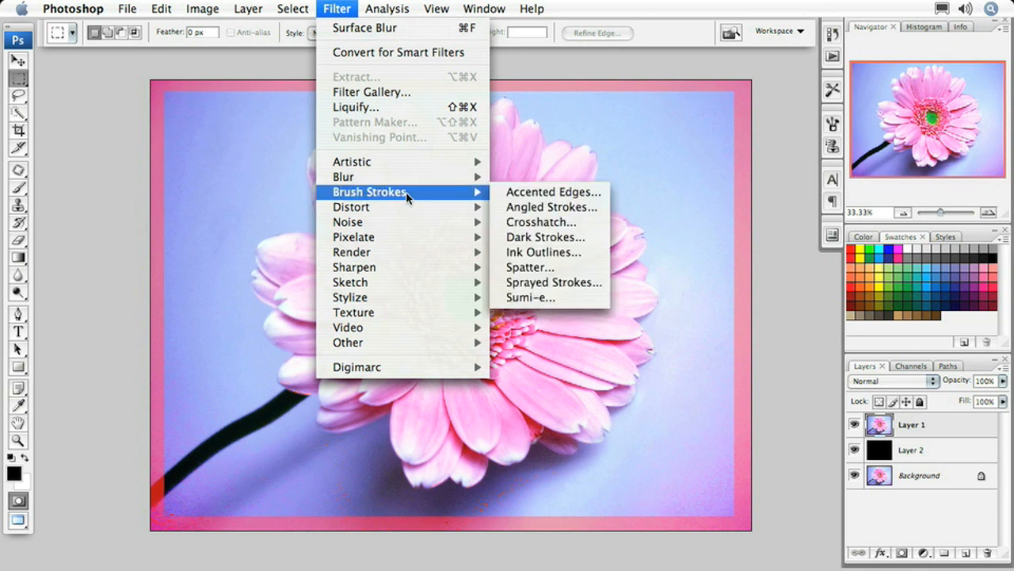
click(520, 268)
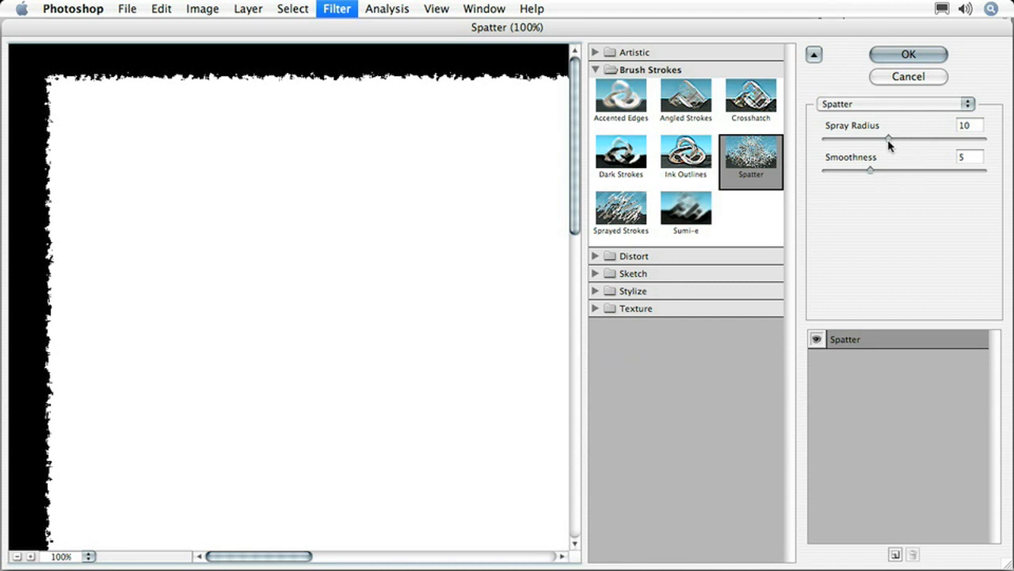
drag(889, 139, 956, 141)
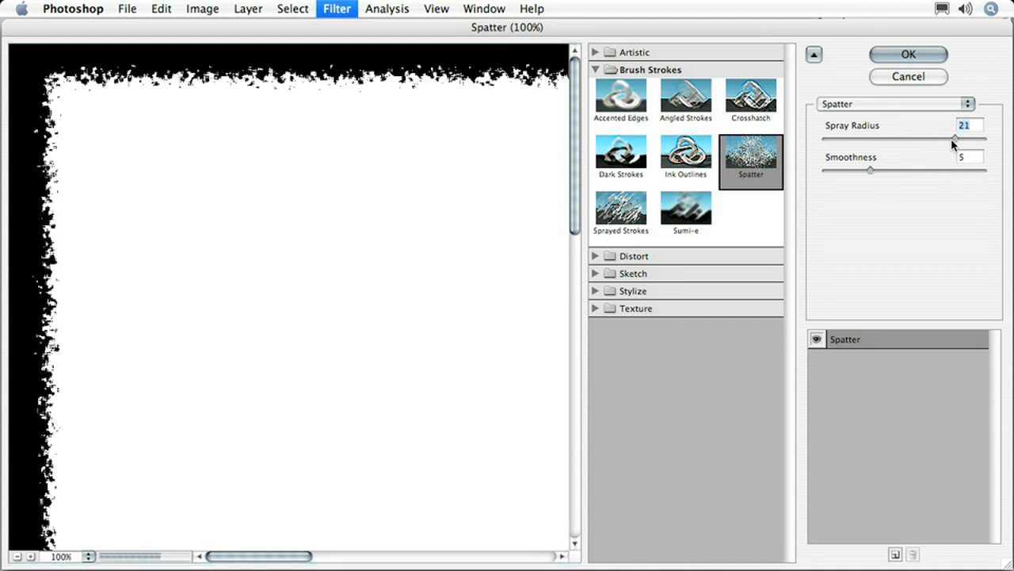
mouse_move(870, 170)
mouse_down()
mouse_move(842, 175)
mouse_move(866, 175)
mouse_up()
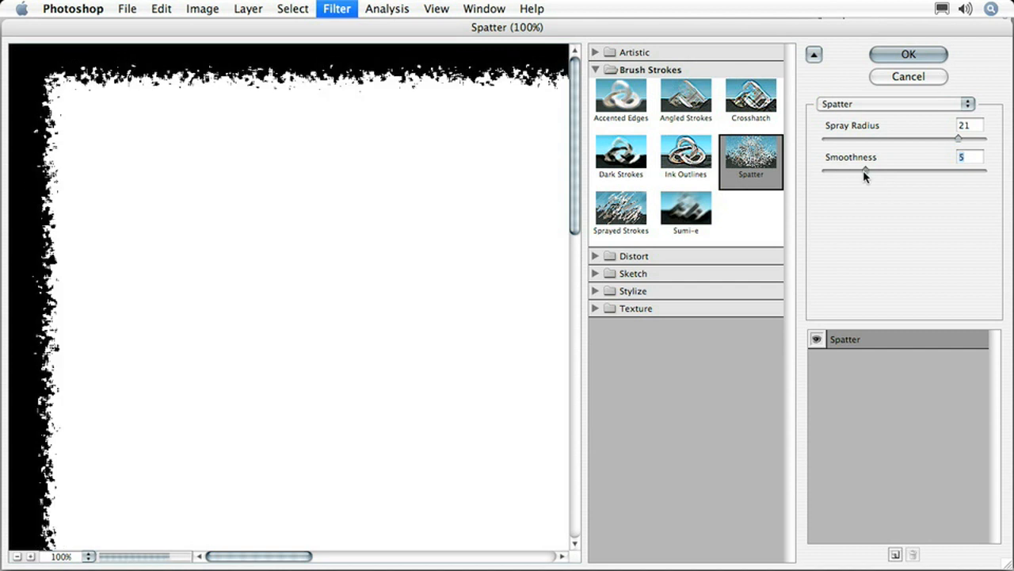
click(904, 54)
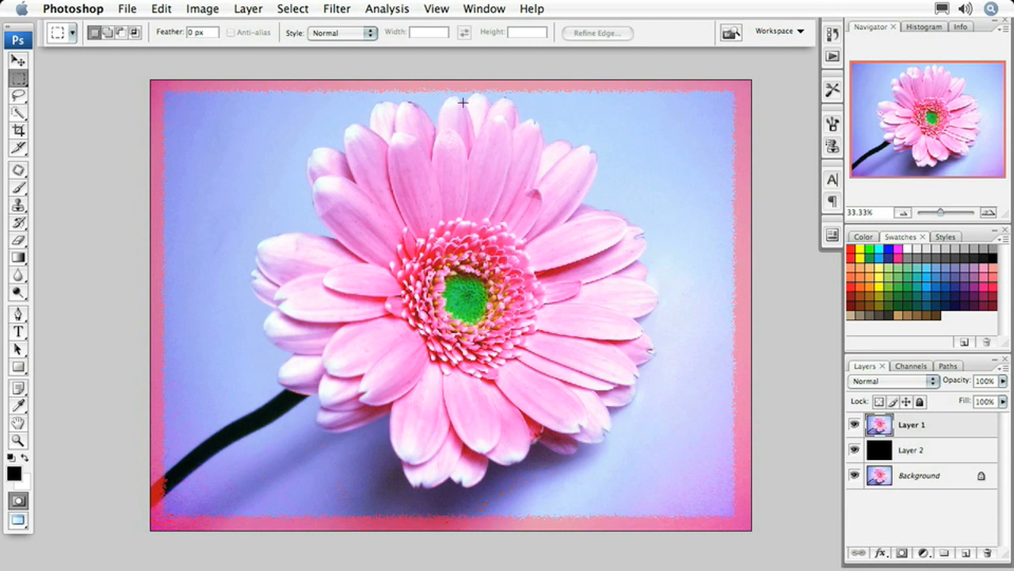
Step: Start the Sprayed Strokes filter on the quick mask with stroke length 20 and spray radius 16
click(330, 9)
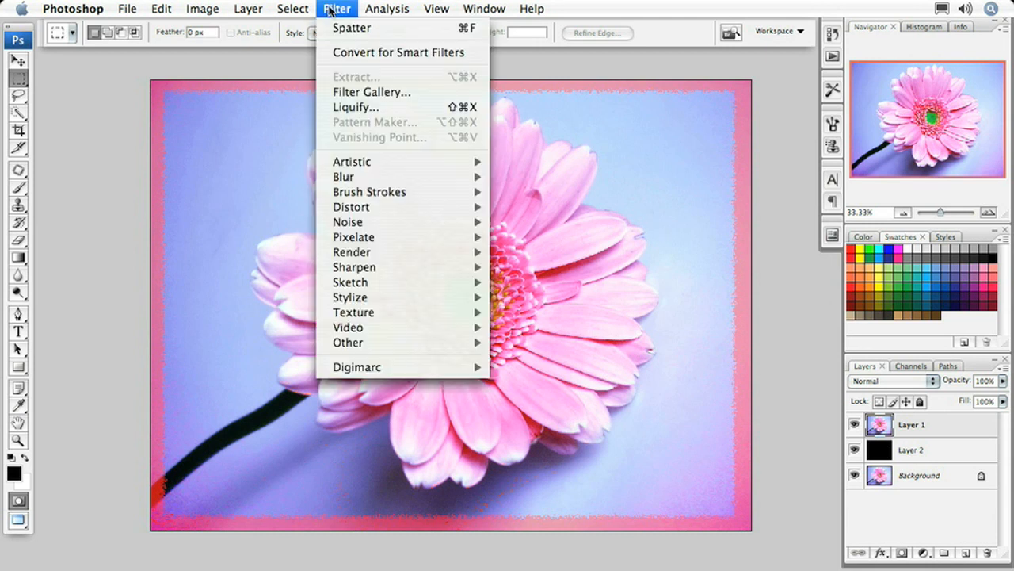
mouse_move(377, 175)
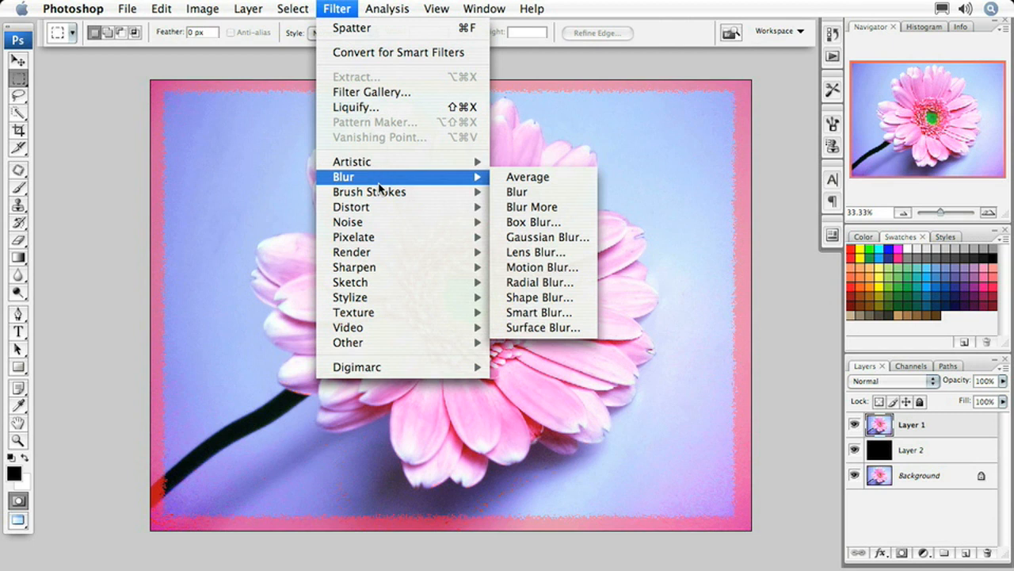
mouse_move(382, 195)
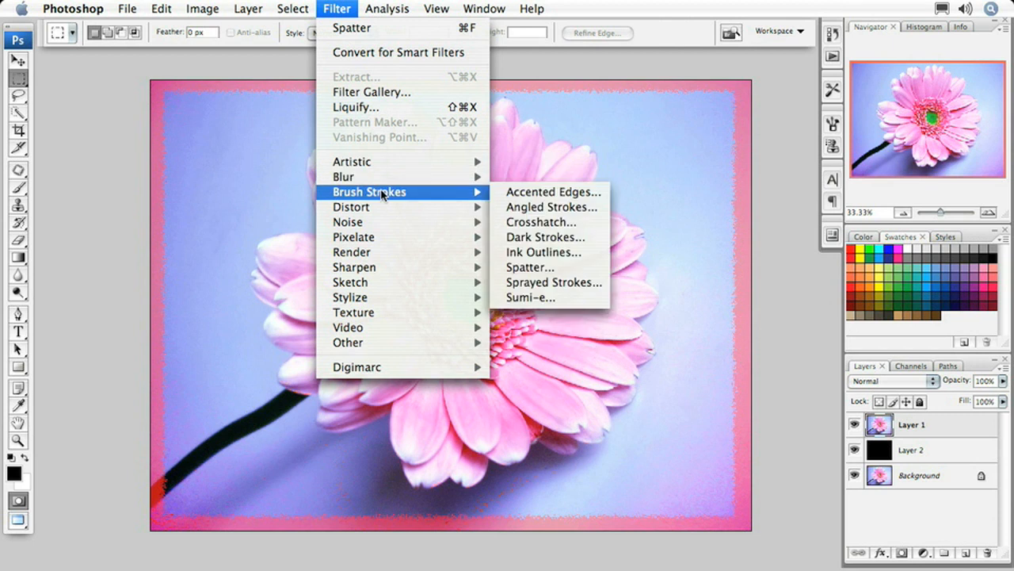
click(532, 282)
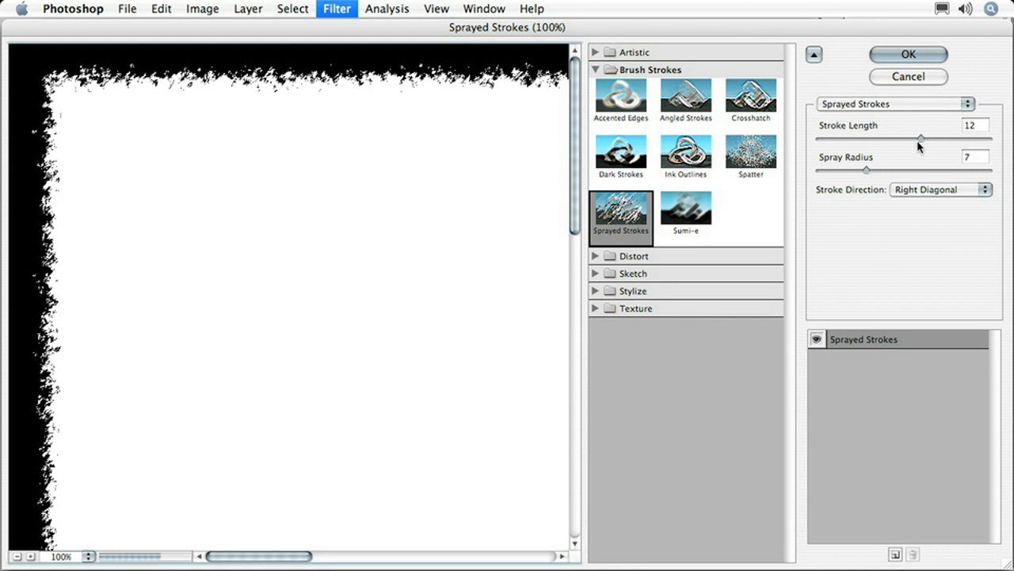
drag(924, 139, 941, 140)
click(960, 138)
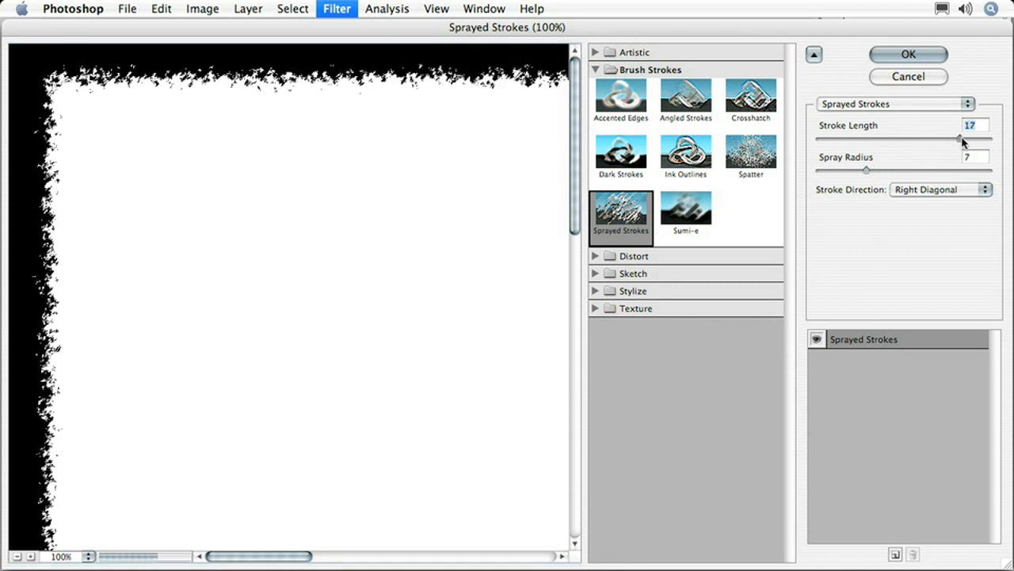
drag(869, 171, 927, 172)
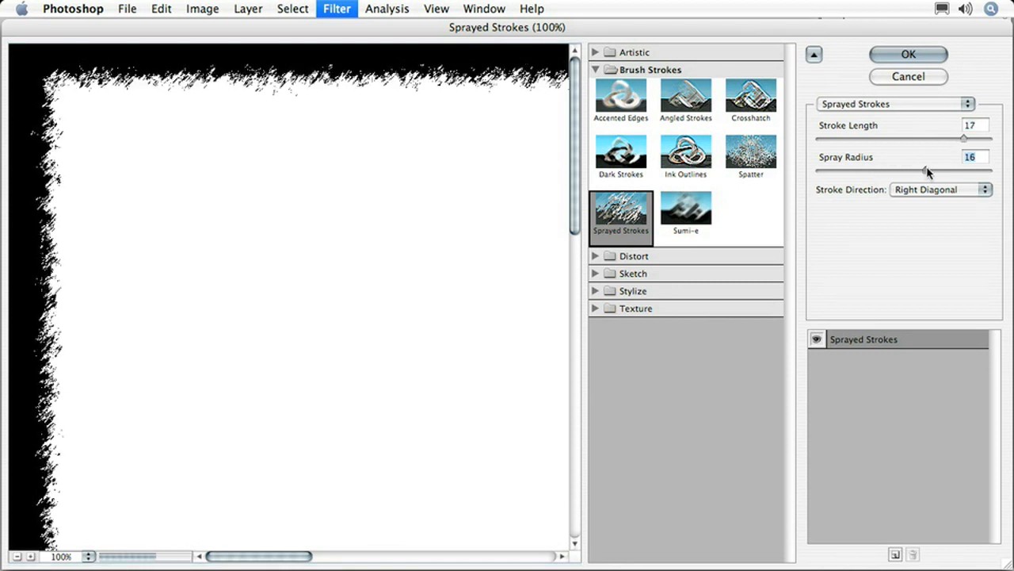
click(973, 140)
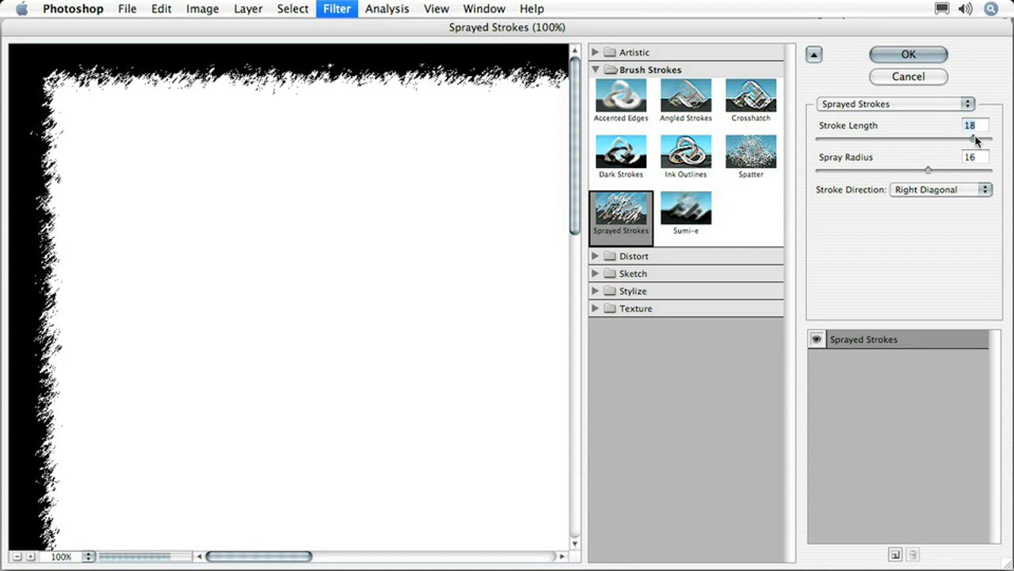
click(979, 140)
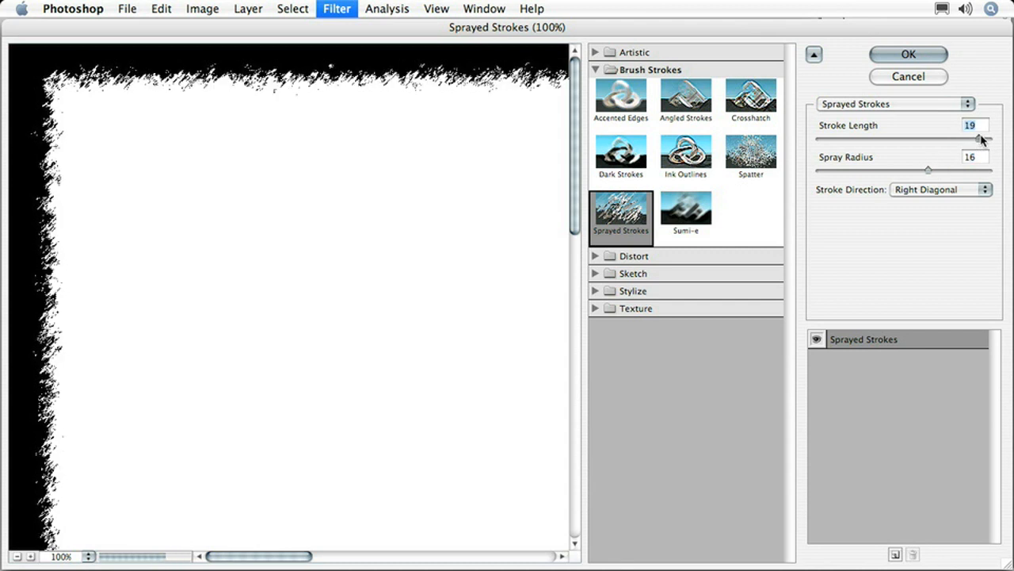
click(984, 139)
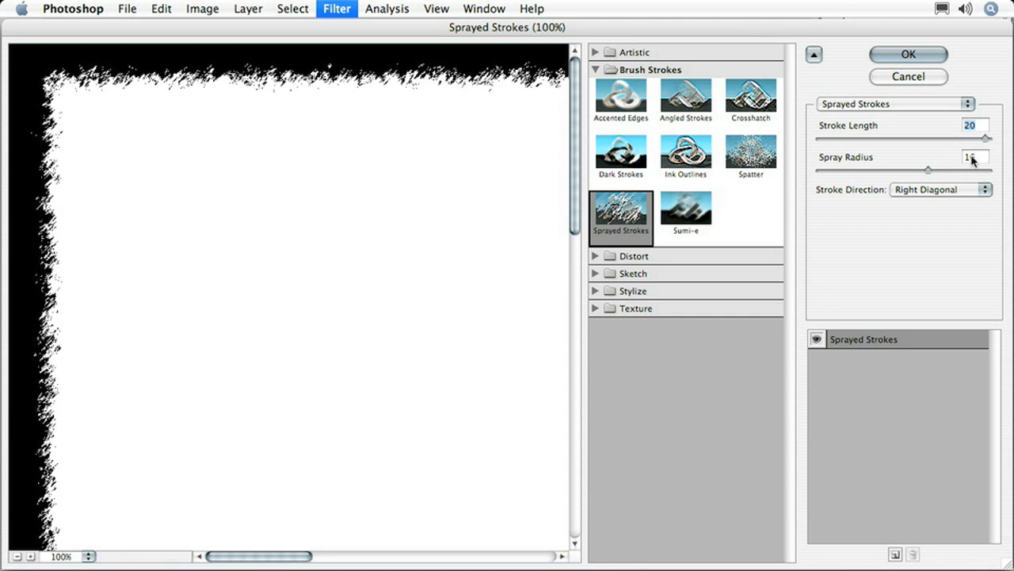
Step: Try the Horizontal stroke direction, settle on Left Diagonal, and apply the Sprayed Strokes filter
click(952, 196)
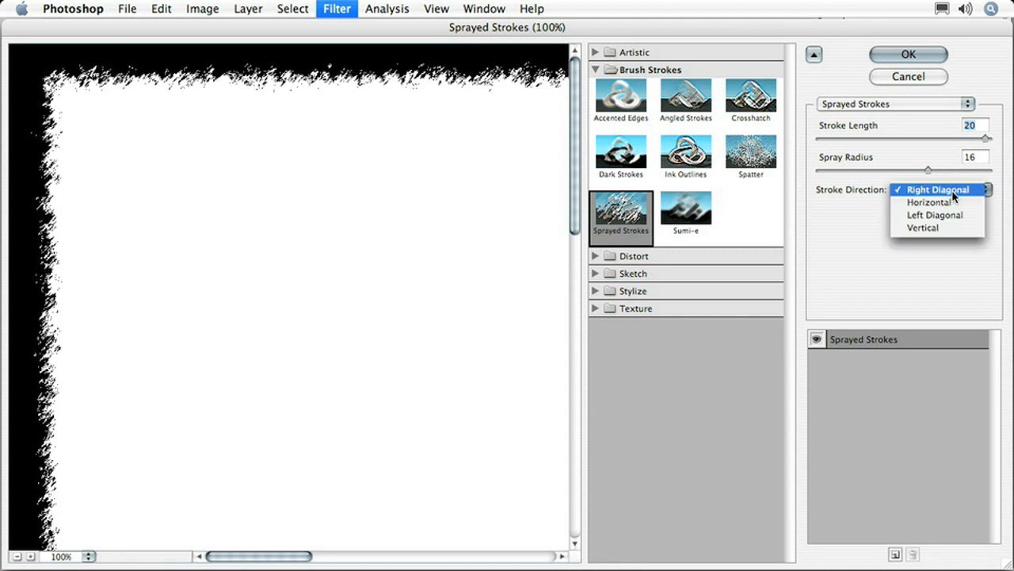
click(953, 203)
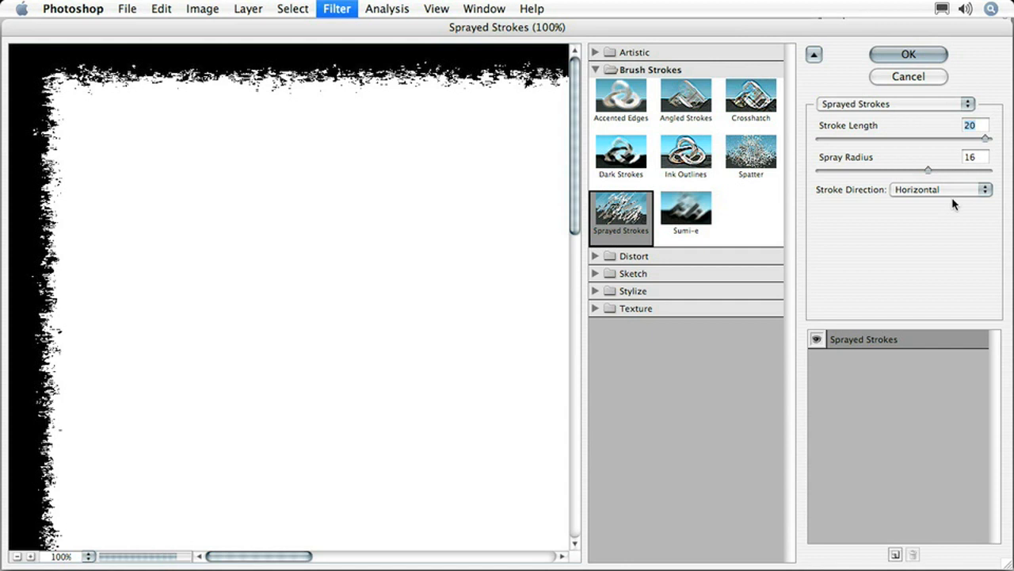
click(954, 190)
click(956, 203)
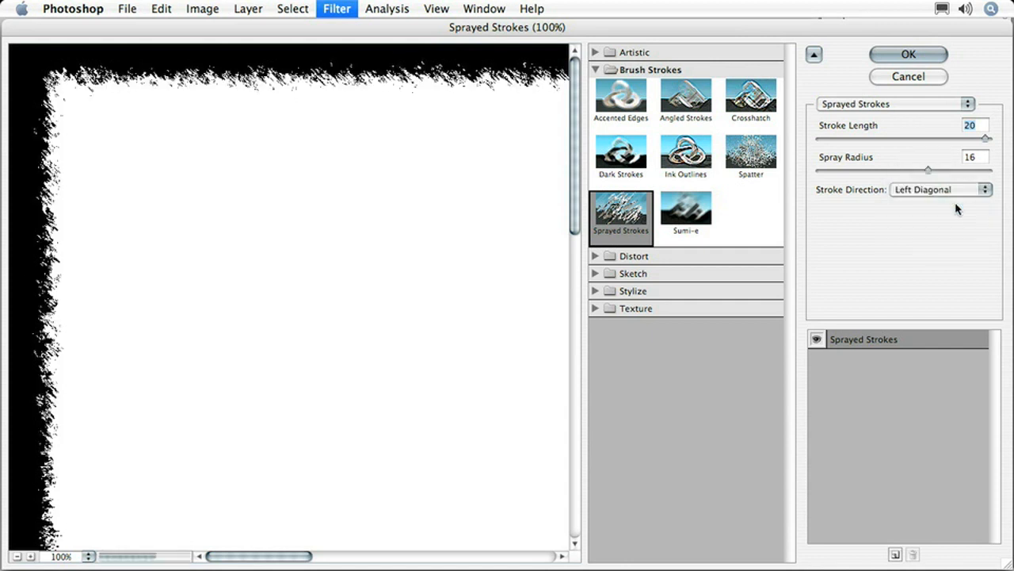
click(924, 55)
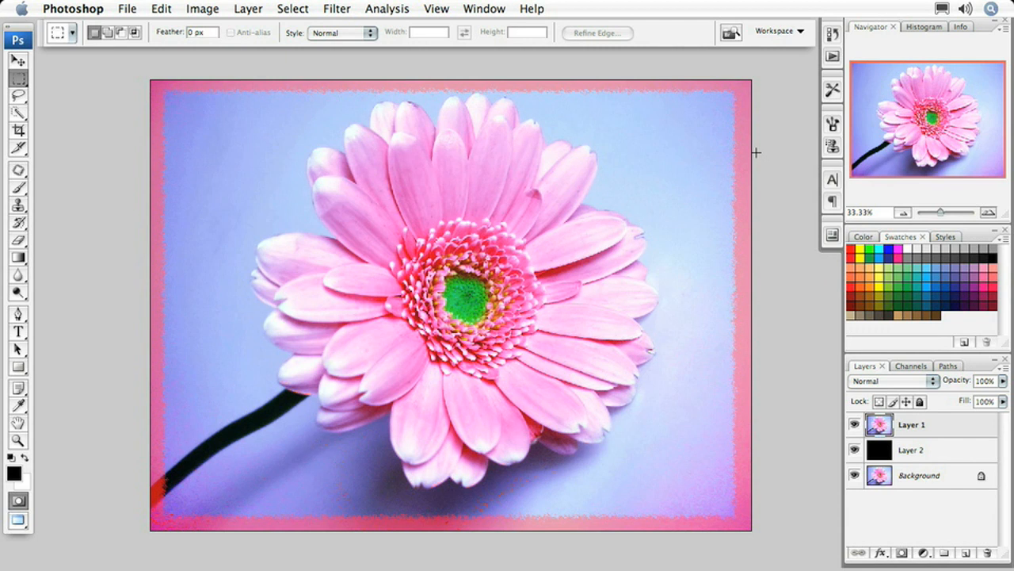
Step: Convert the quick mask back to a selection and use it to add a layer mask to Layer 1
key(q)
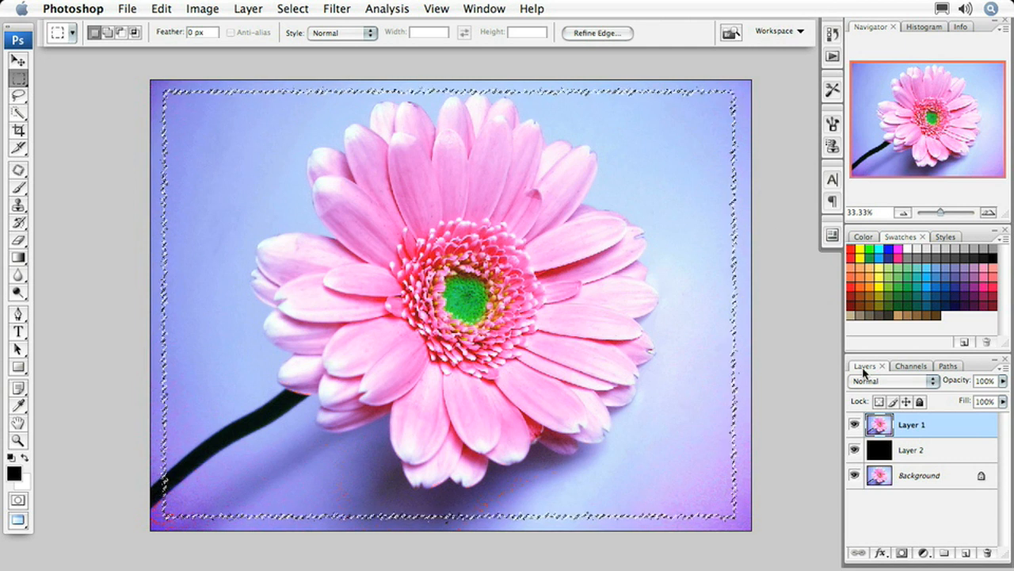
click(902, 553)
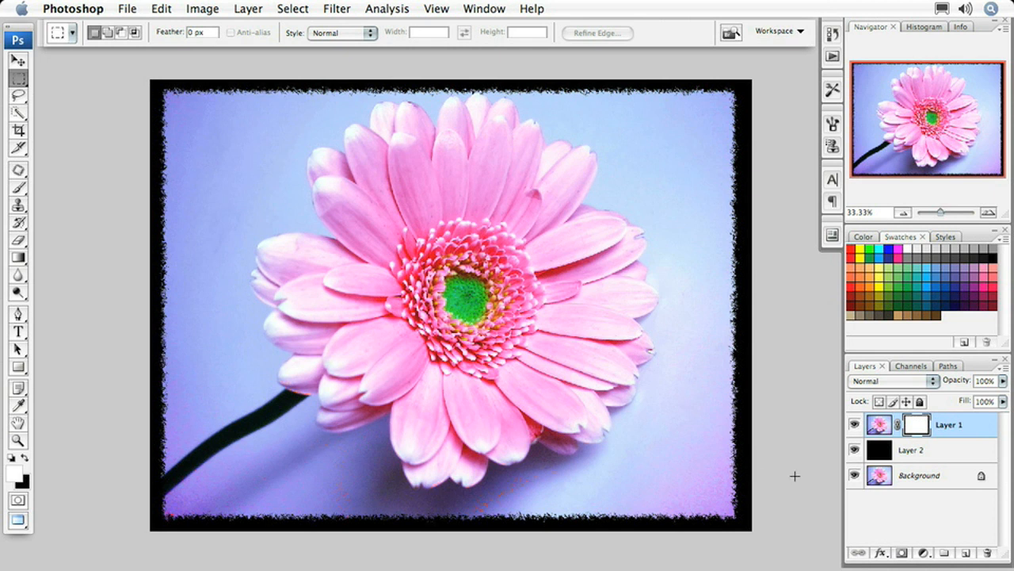
Step: Delete Layer 1 and Layer 2 together so only the Background photo remains
shift+click(958, 450)
drag(959, 424, 987, 552)
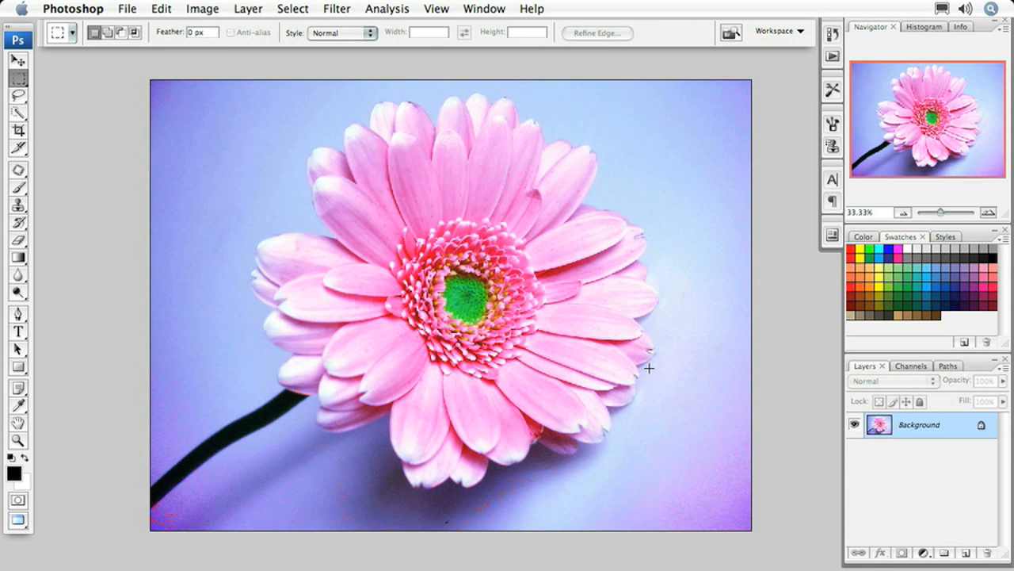
Step: Draw a rectangular path just inside the photo's edges and check that it is listed as a work path
click(17, 368)
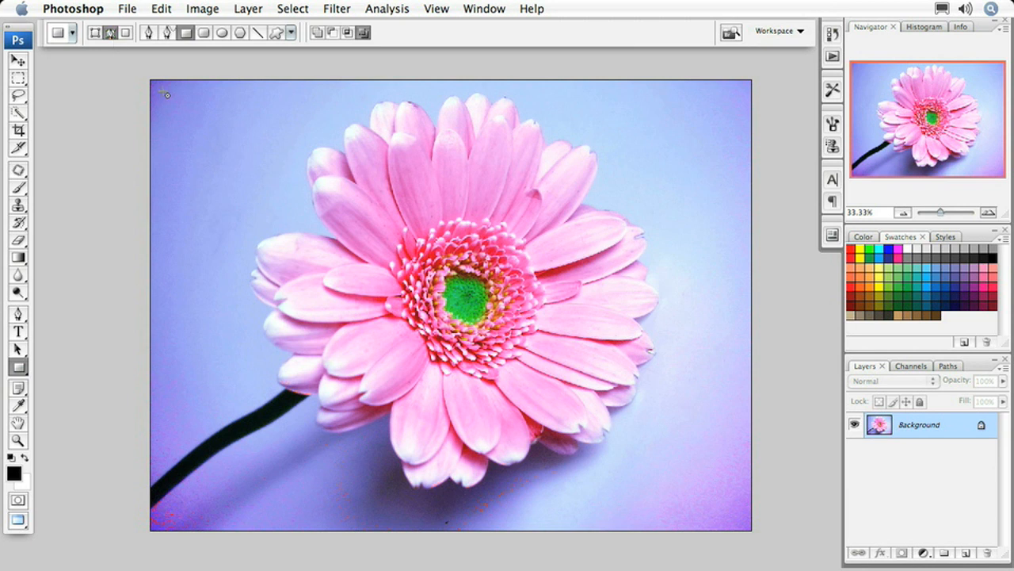
drag(161, 90, 746, 526)
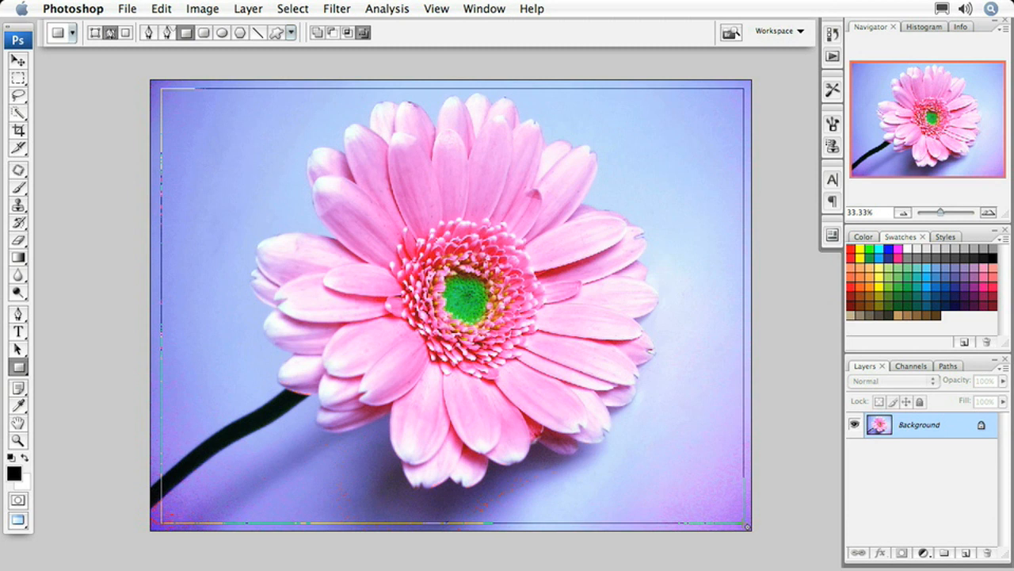
click(947, 366)
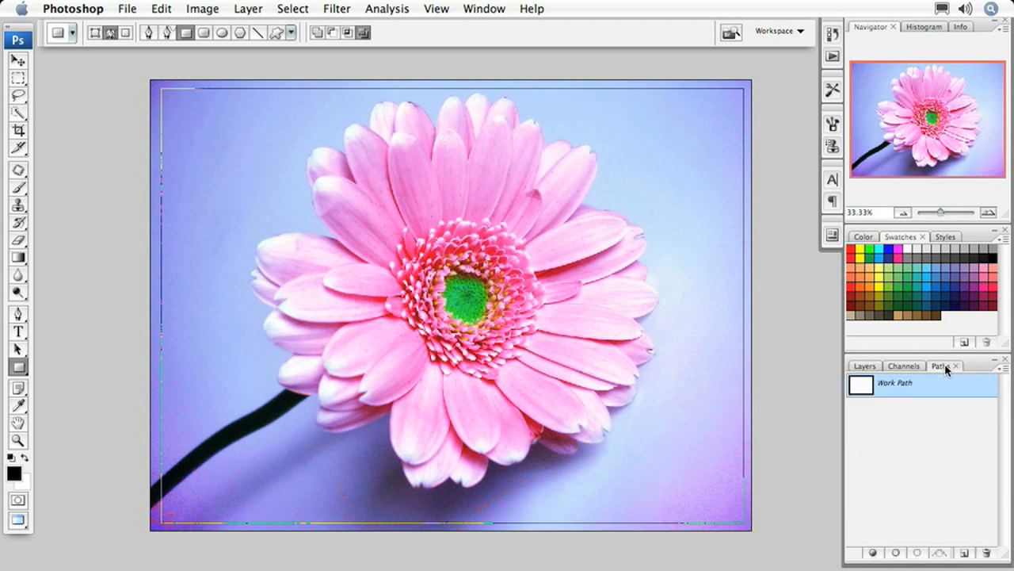
click(864, 365)
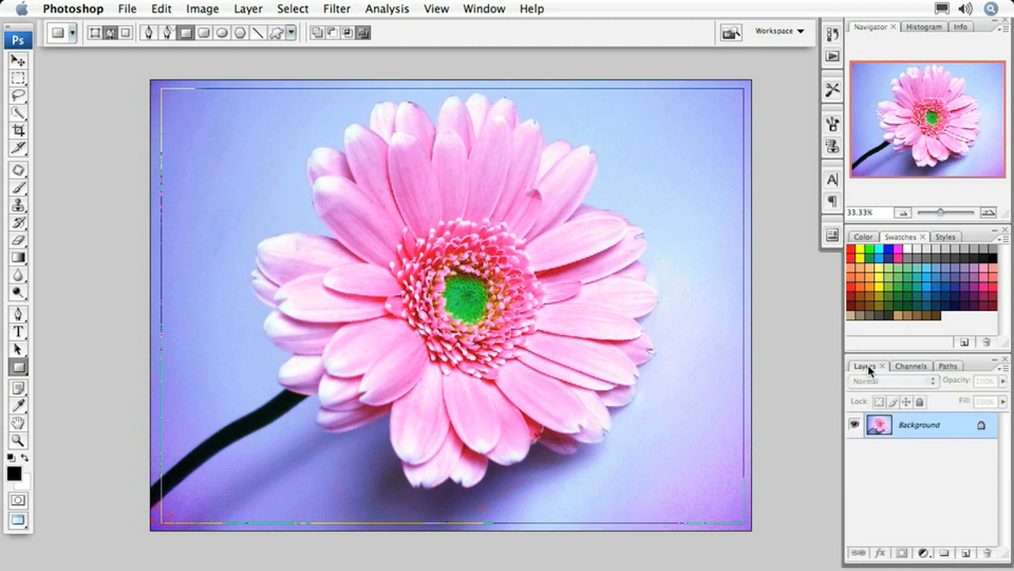
Step: Add an empty layer above the Background and ready the Brush tool with a pinkish-red colour and the 100 px spatter brush
click(966, 552)
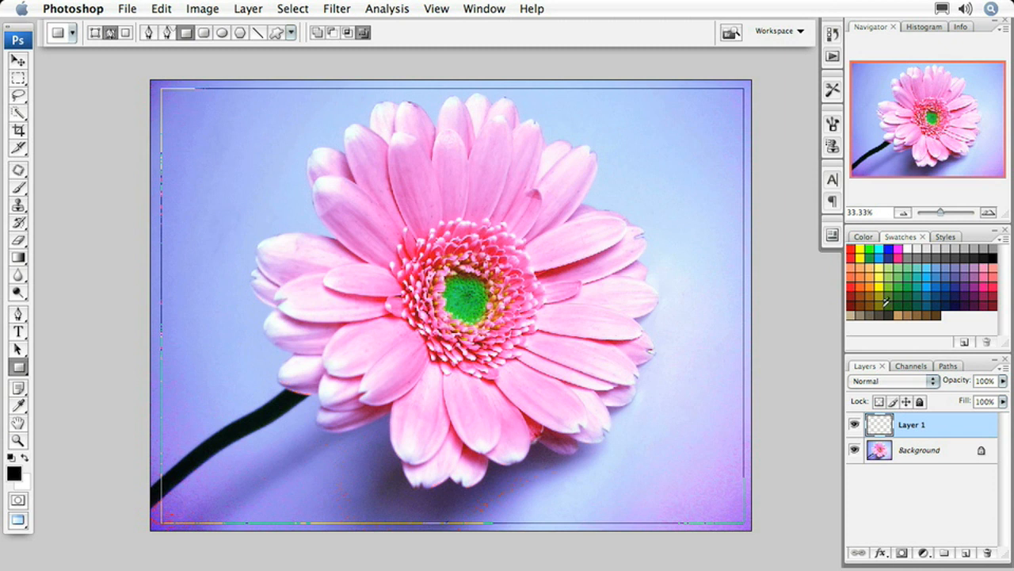
click(995, 277)
click(19, 189)
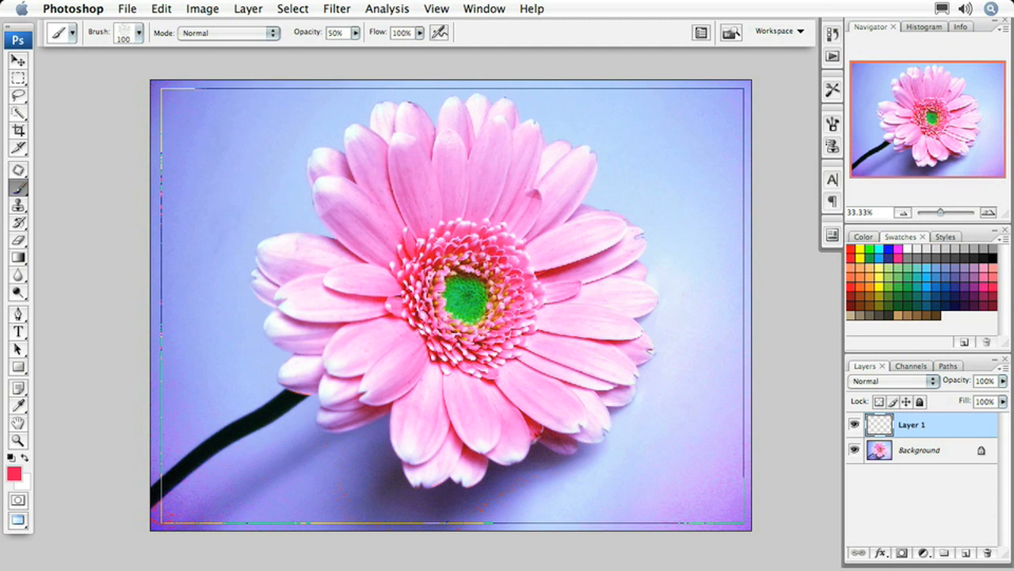
click(138, 32)
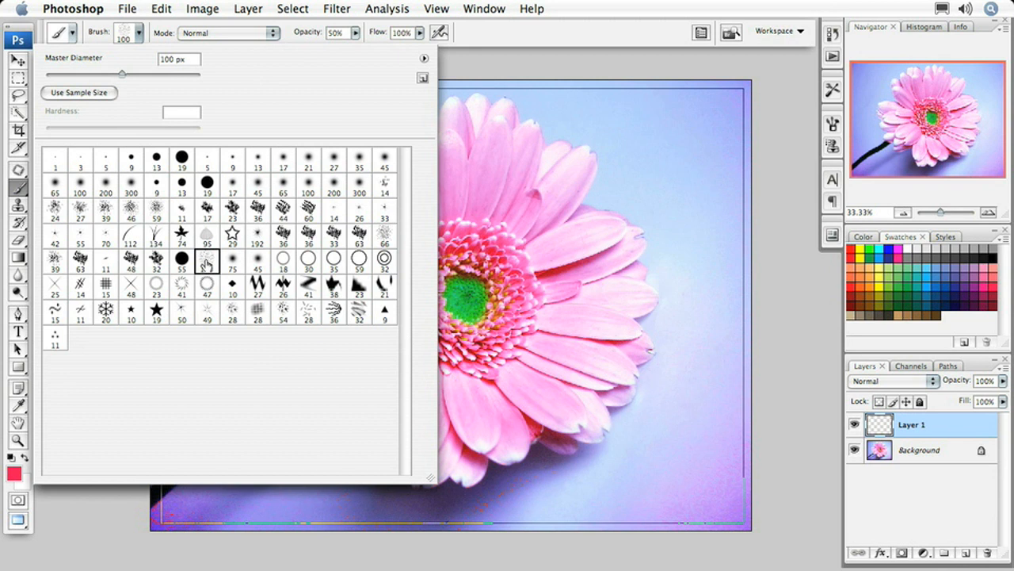
click(507, 37)
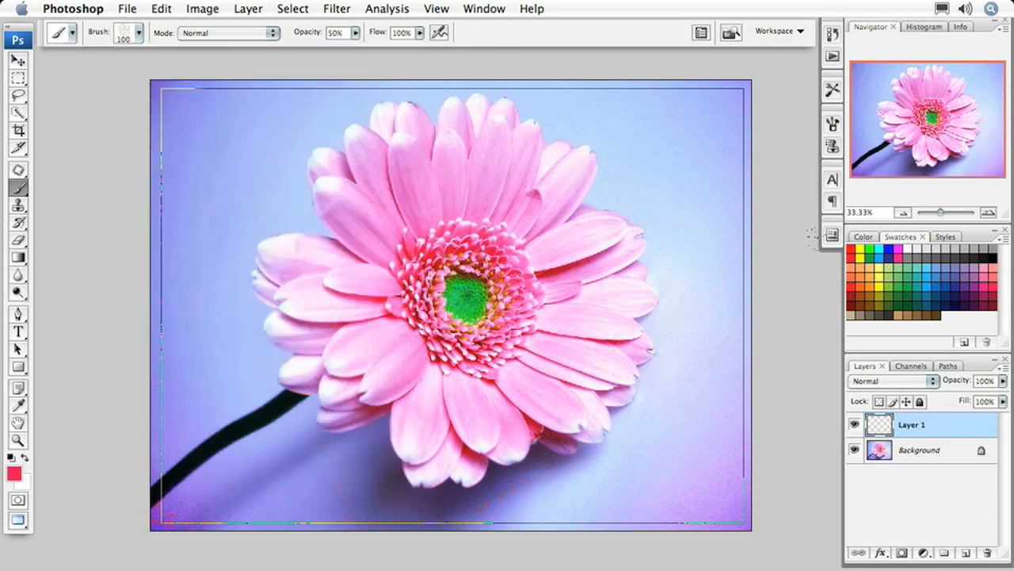
Step: Stroke the work path with the brush on Layer 1 and deselect the path to view the red border alone
click(957, 365)
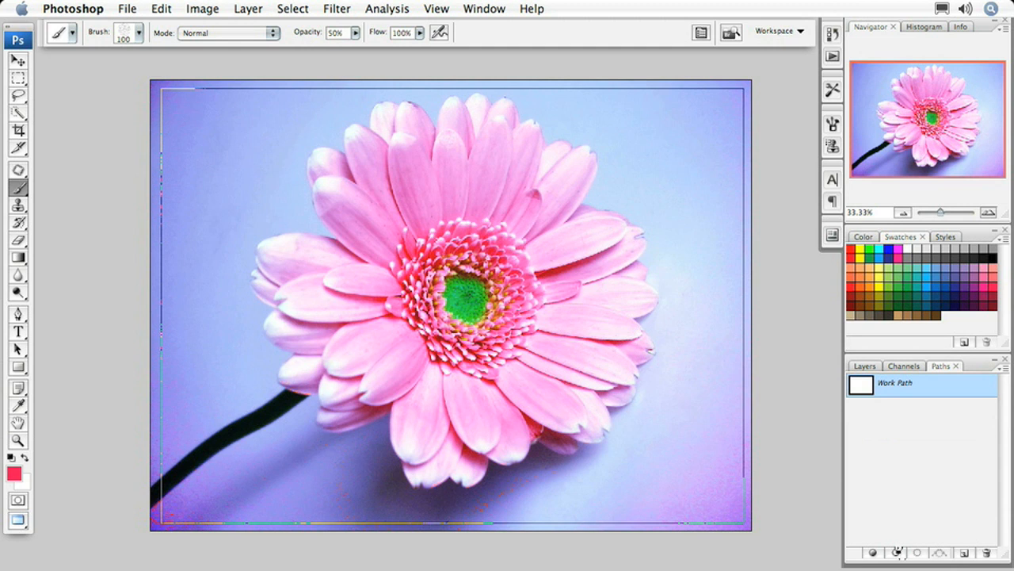
click(898, 551)
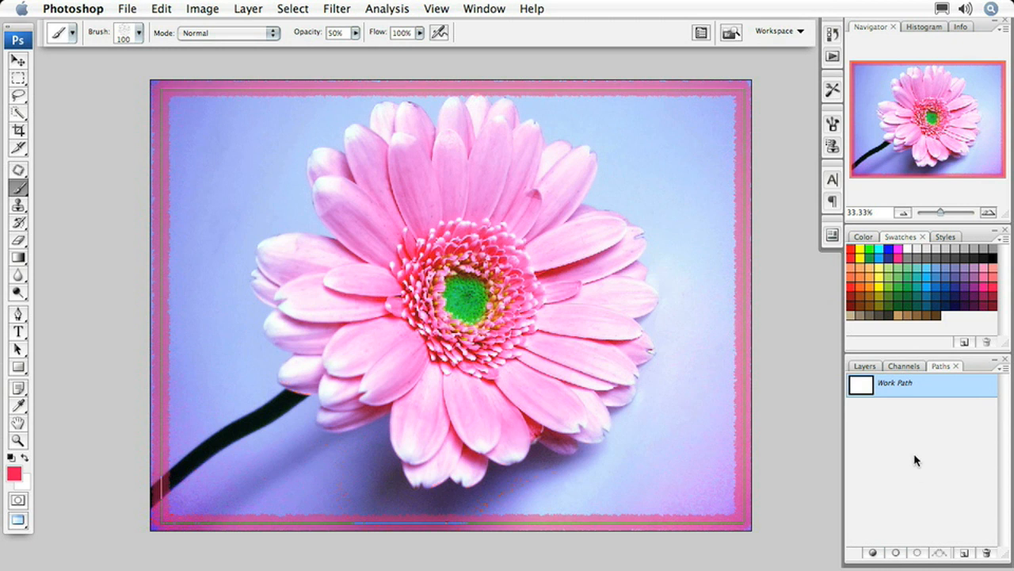
click(869, 366)
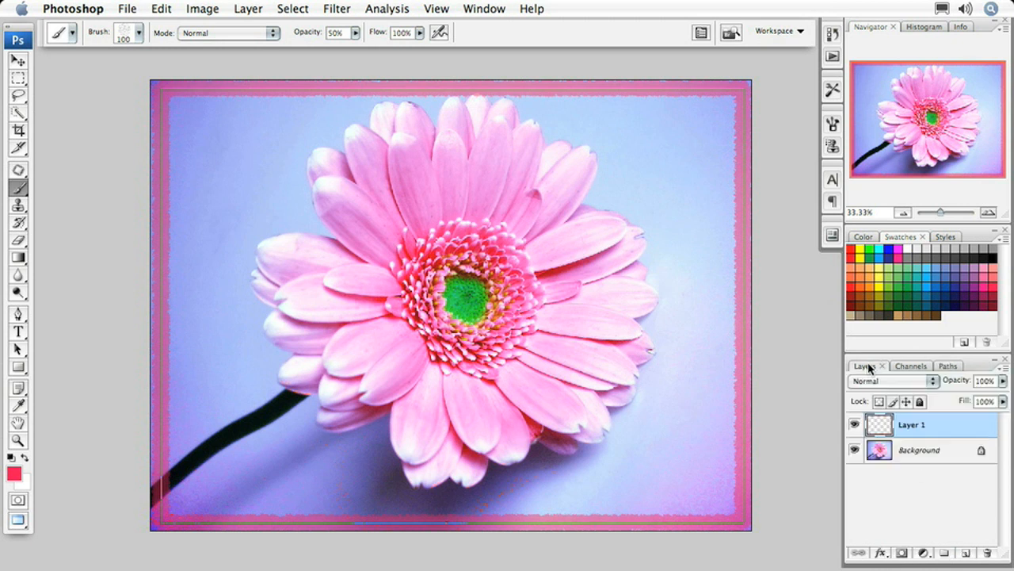
click(948, 367)
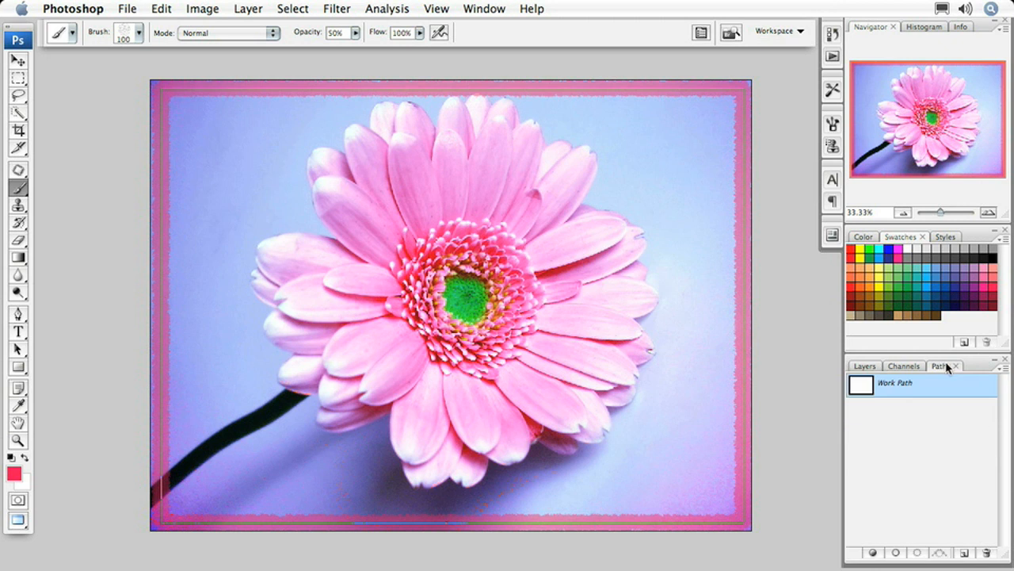
click(880, 423)
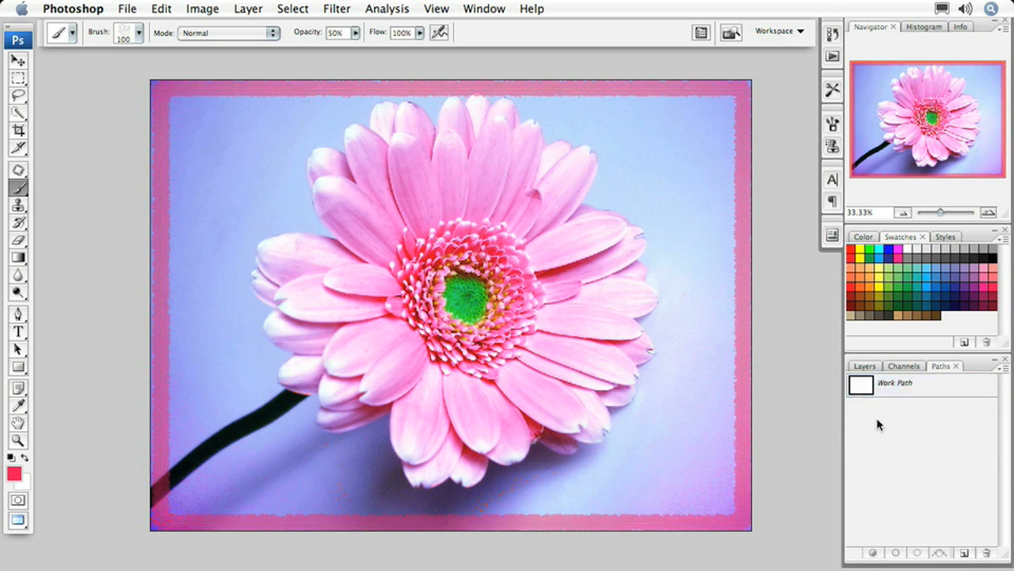
click(876, 369)
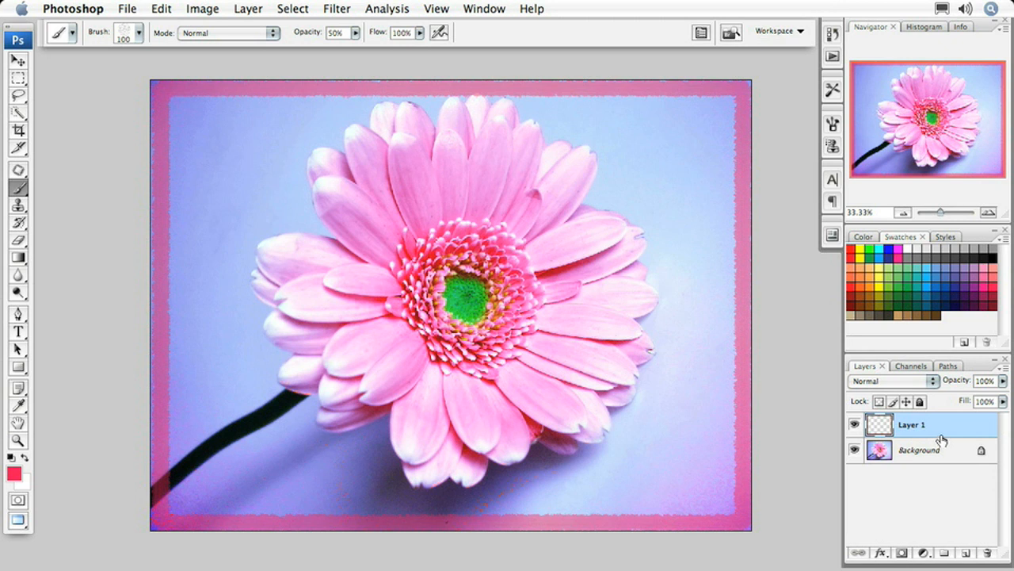
Step: Delete the stroked Layer 1 and replace it with a new empty layer
drag(935, 428, 988, 552)
click(967, 553)
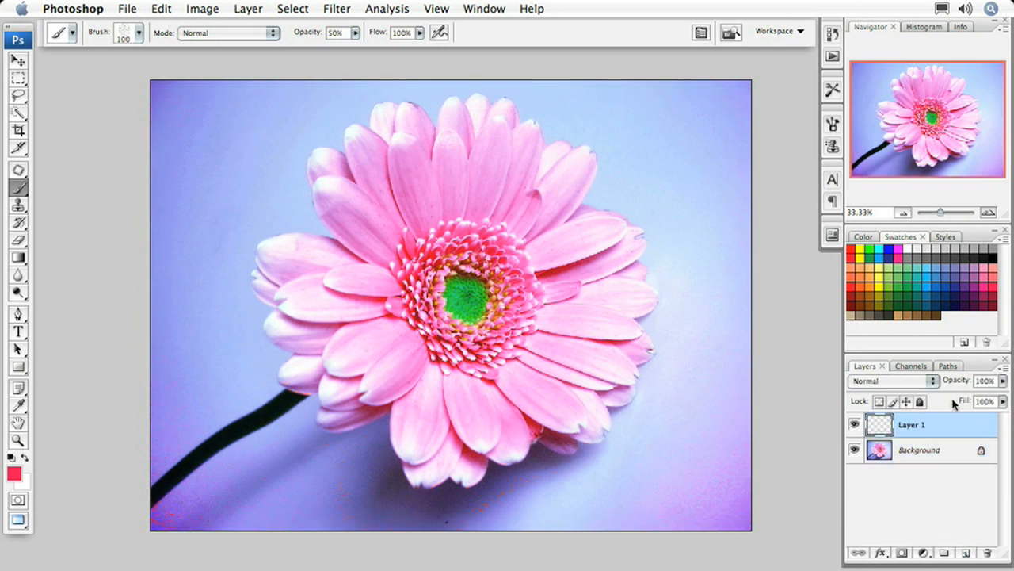
Step: Stroke the work path using the Brush with Simulate Pressure enabled to create a tapered border
click(948, 366)
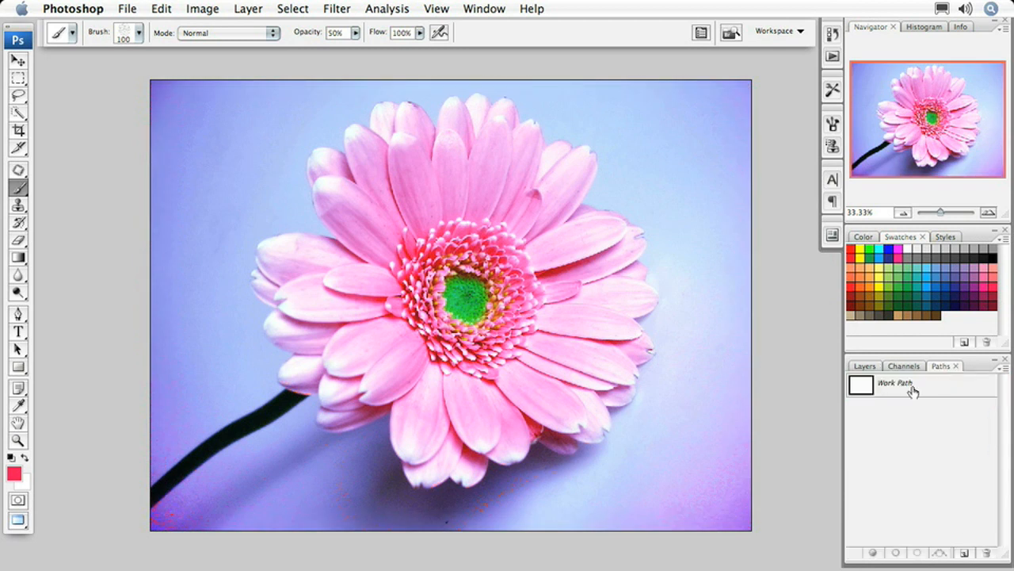
click(913, 391)
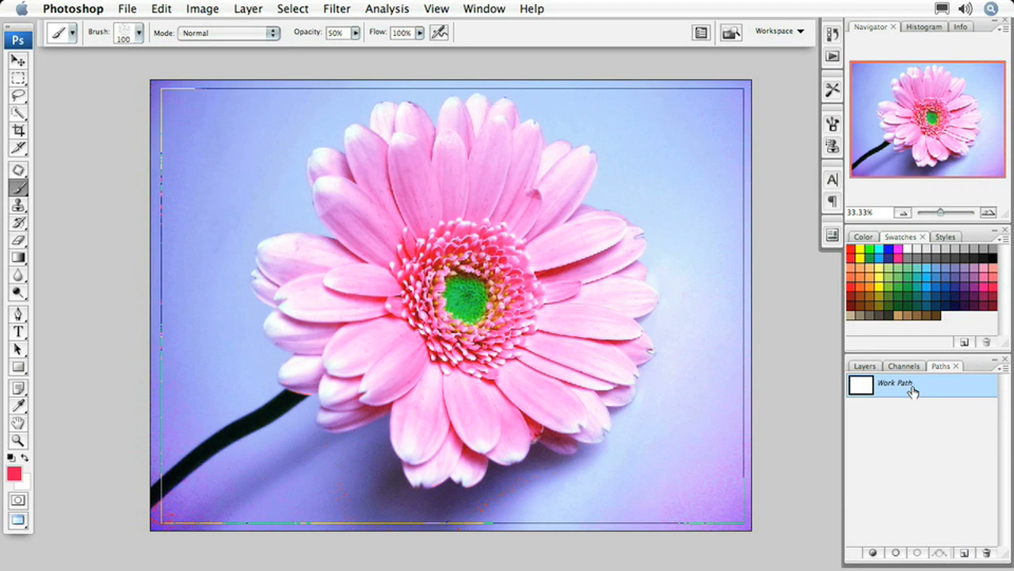
click(1004, 369)
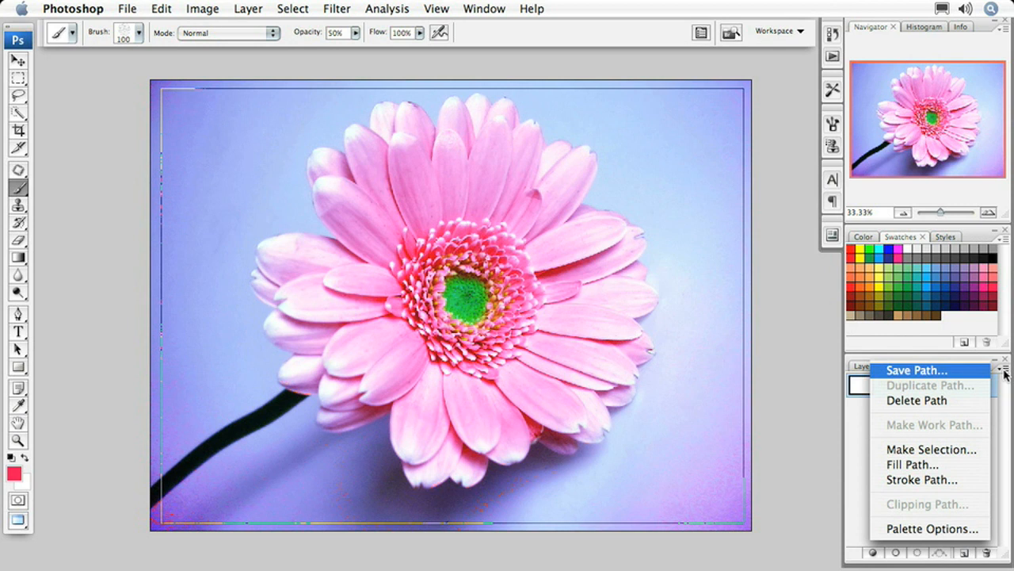
click(969, 479)
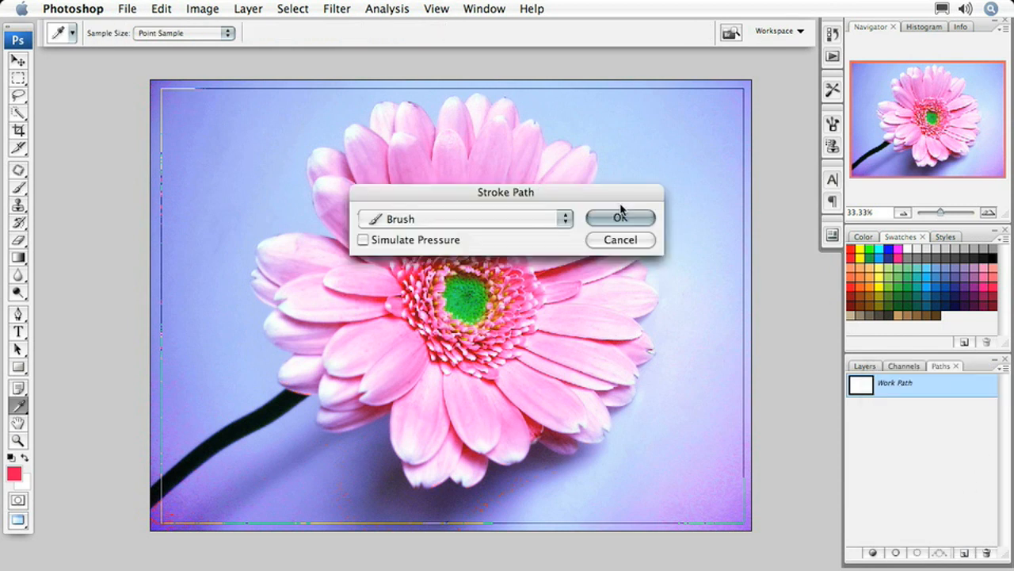
mouse_move(619, 198)
mouse_down()
mouse_move(879, 289)
mouse_move(945, 385)
mouse_move(956, 386)
mouse_up()
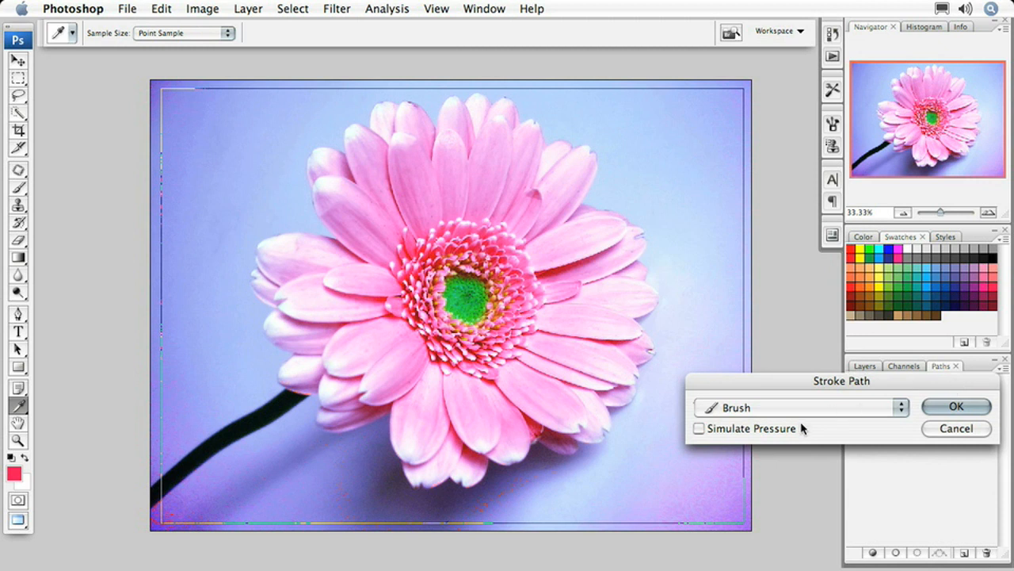
click(698, 430)
click(956, 407)
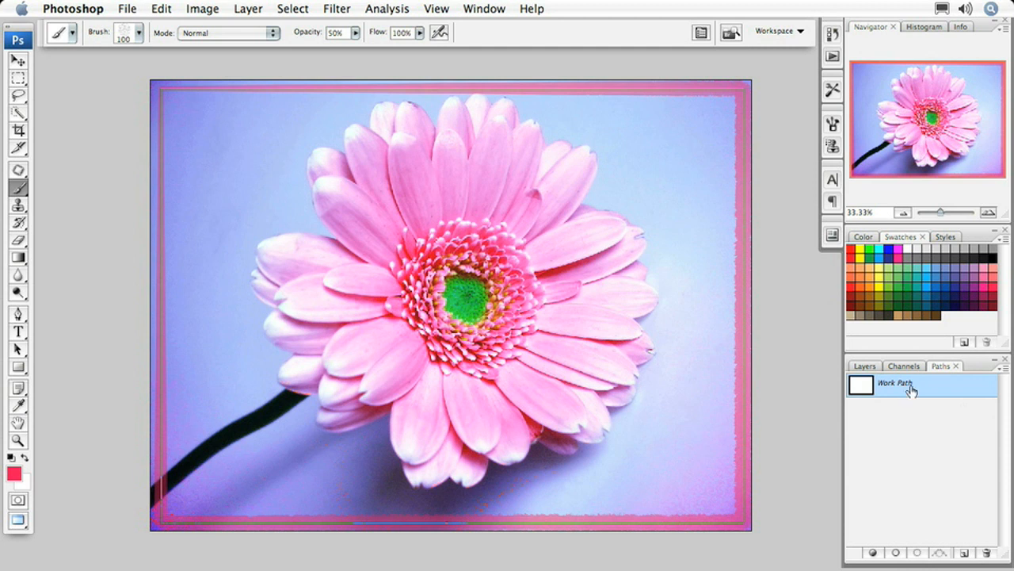
Step: Deselect the work path and delete the layer holding the tapered border
click(898, 415)
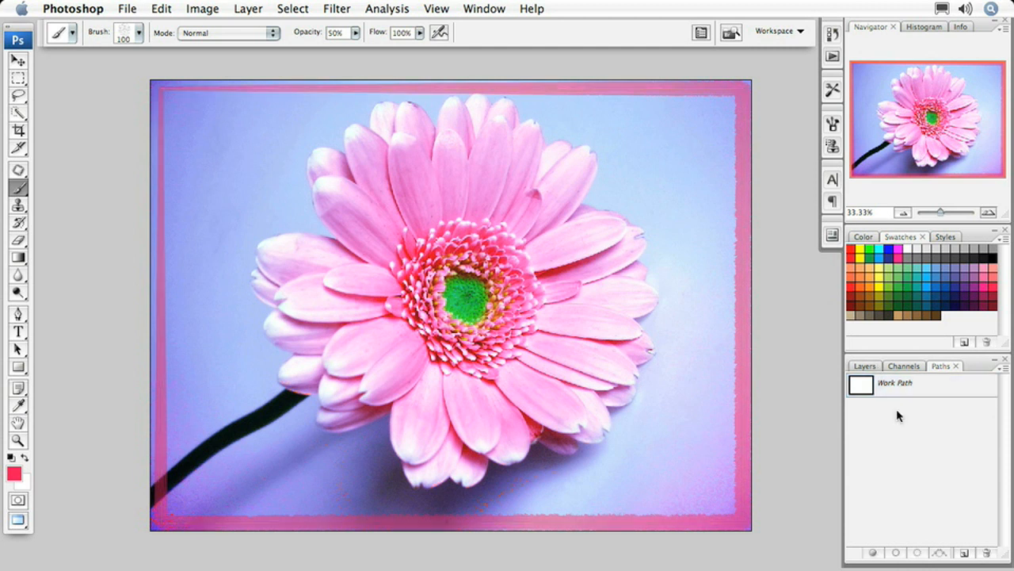
click(865, 366)
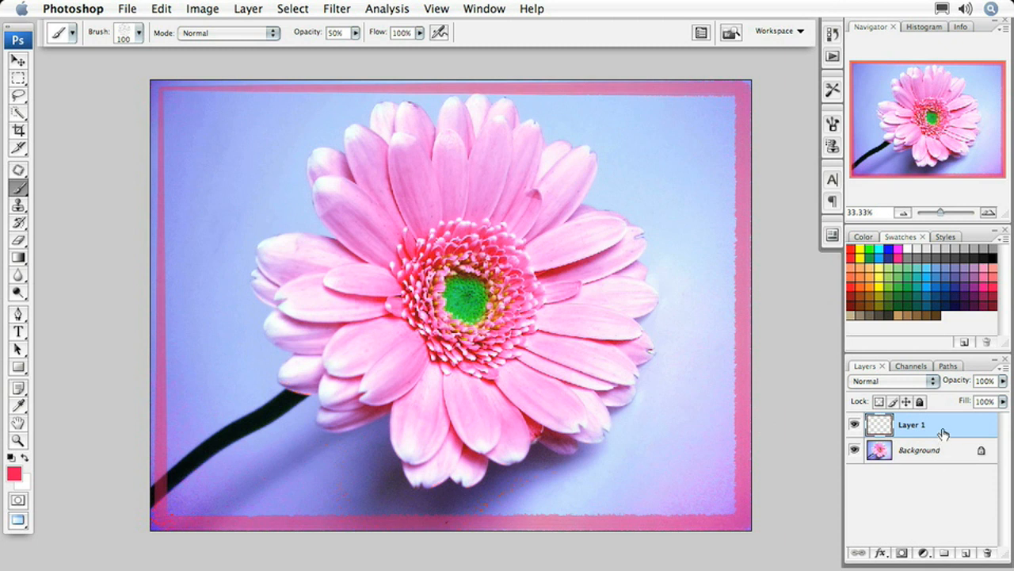
drag(943, 428, 987, 552)
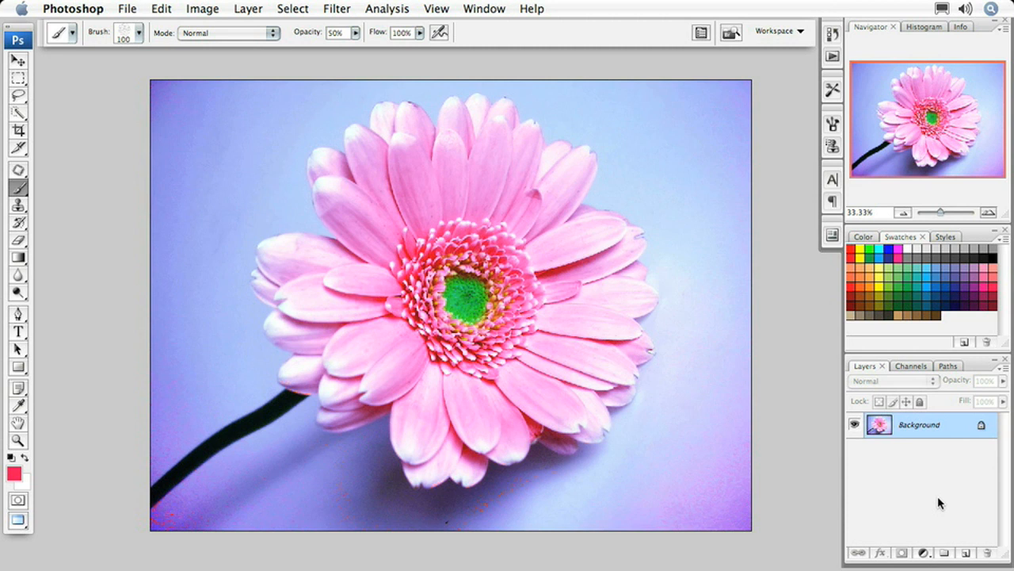
Step: Duplicate the Background layer, and prepare the original Background for editing with default colours and the Move tool
key(super+j)
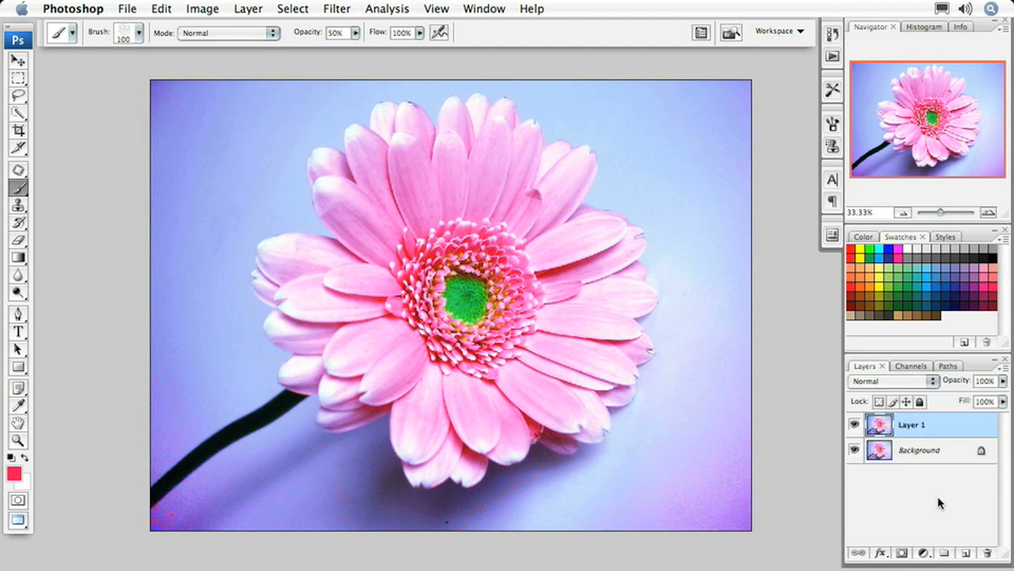
click(923, 456)
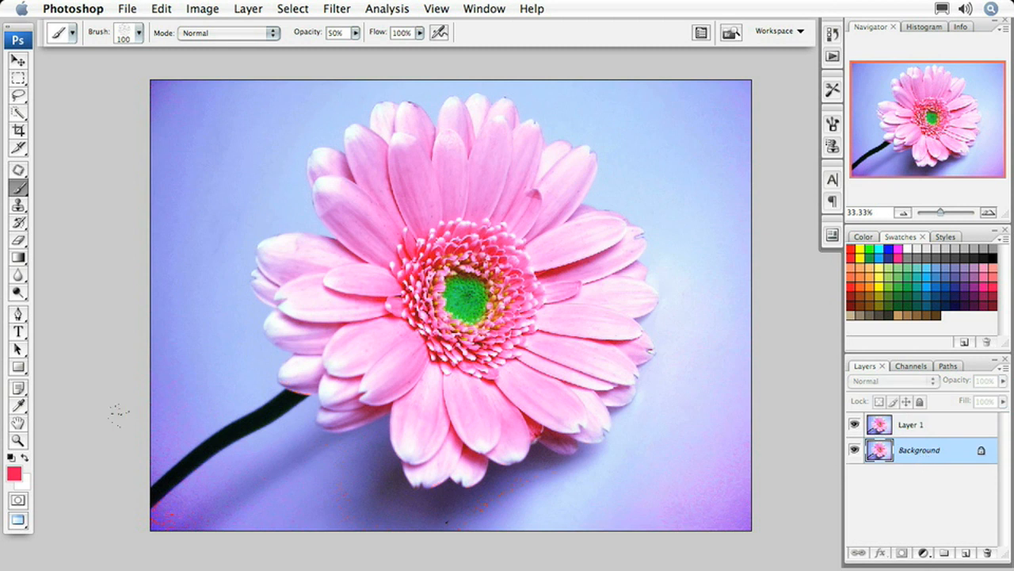
key(d)
key(v)
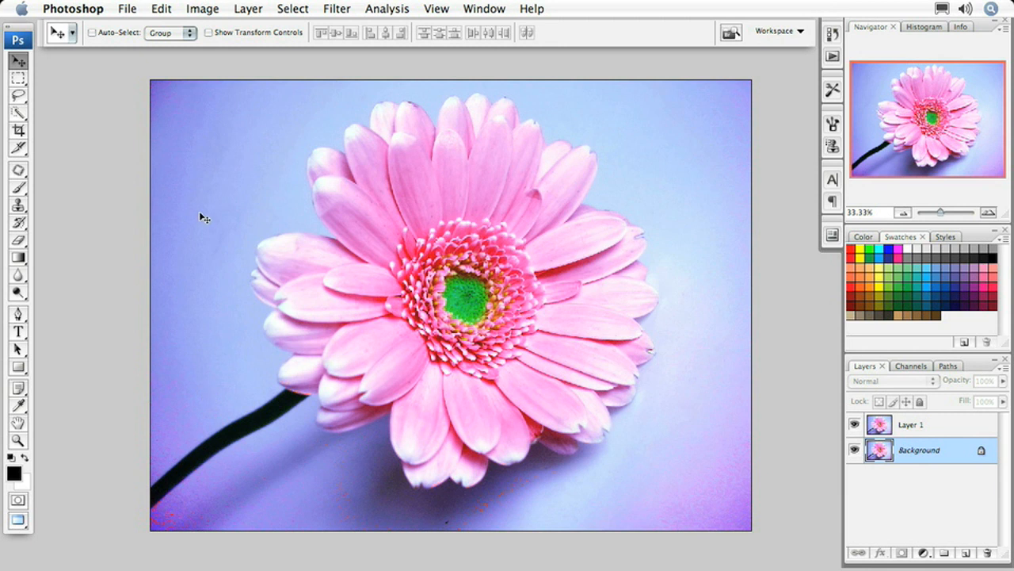
Step: Extend the canvas relative to its current size by 10 percent in width and 5 percent in height, using the background colour
click(202, 8)
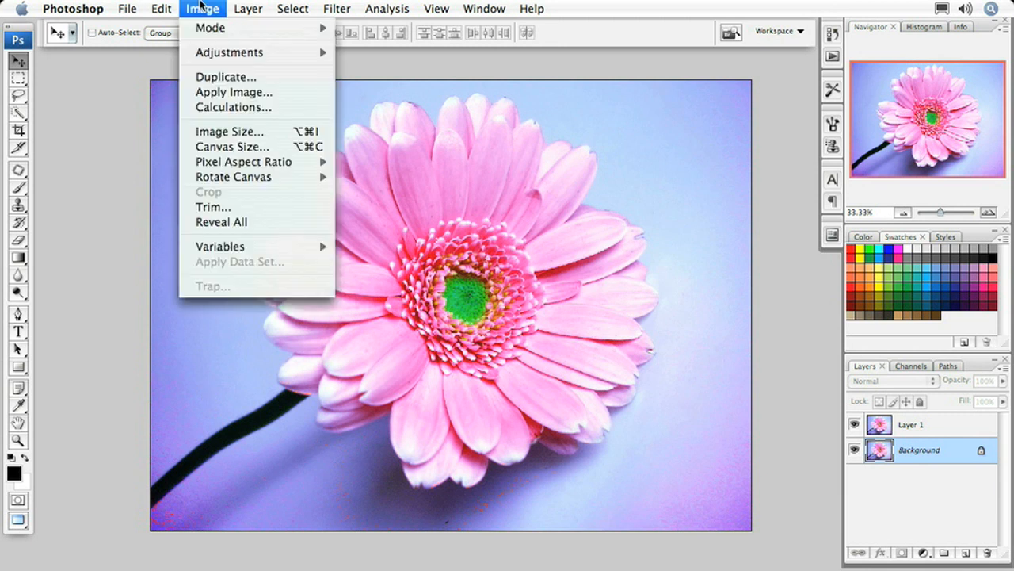
click(227, 147)
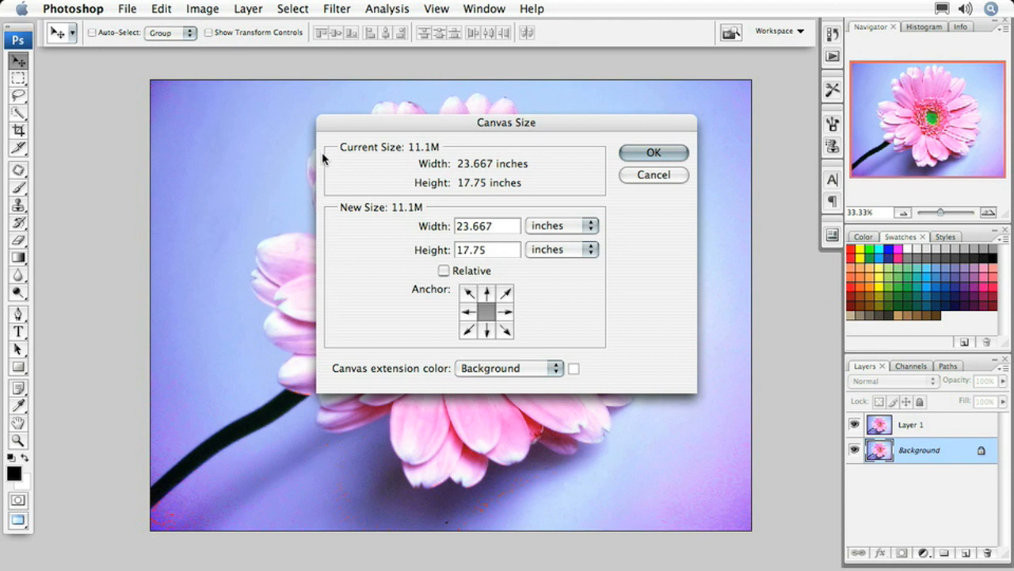
click(552, 229)
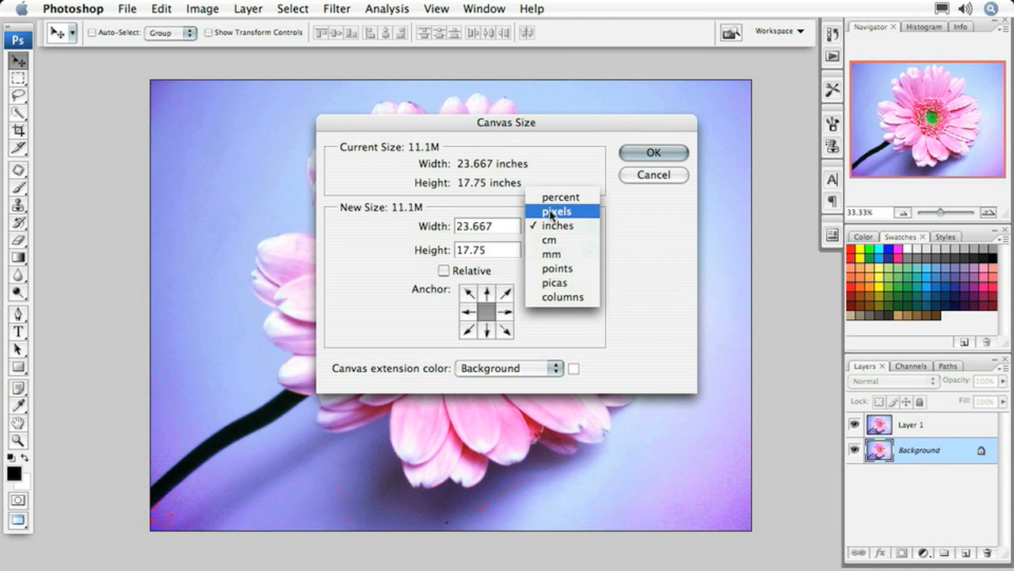
click(551, 202)
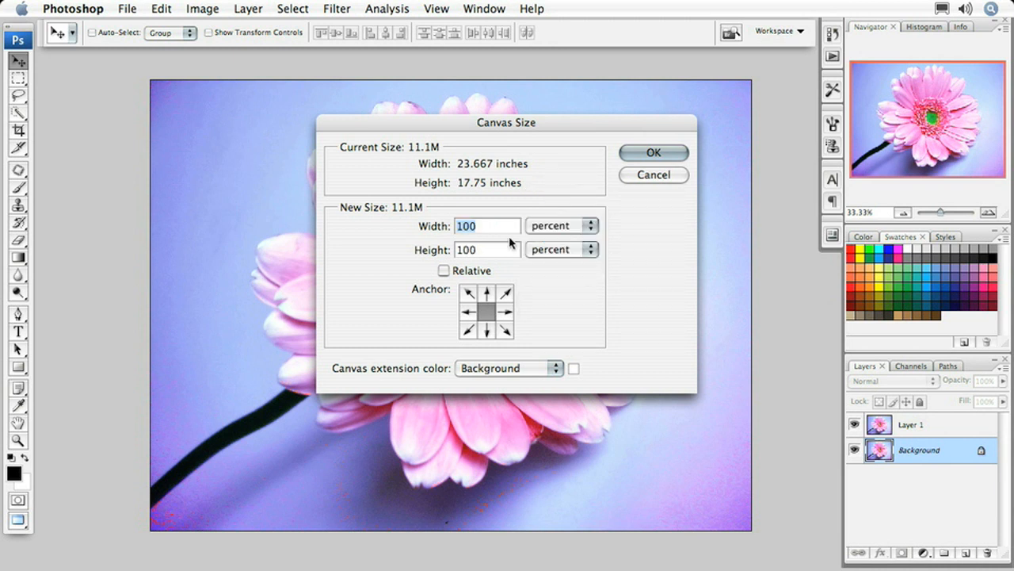
click(444, 271)
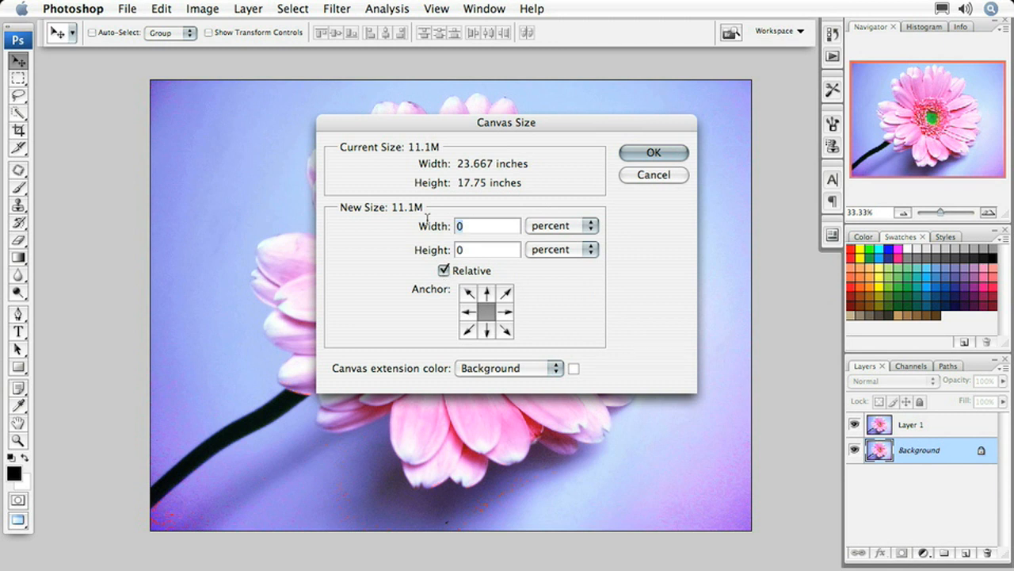
text(10)
key(Tab)
text(5)
click(648, 153)
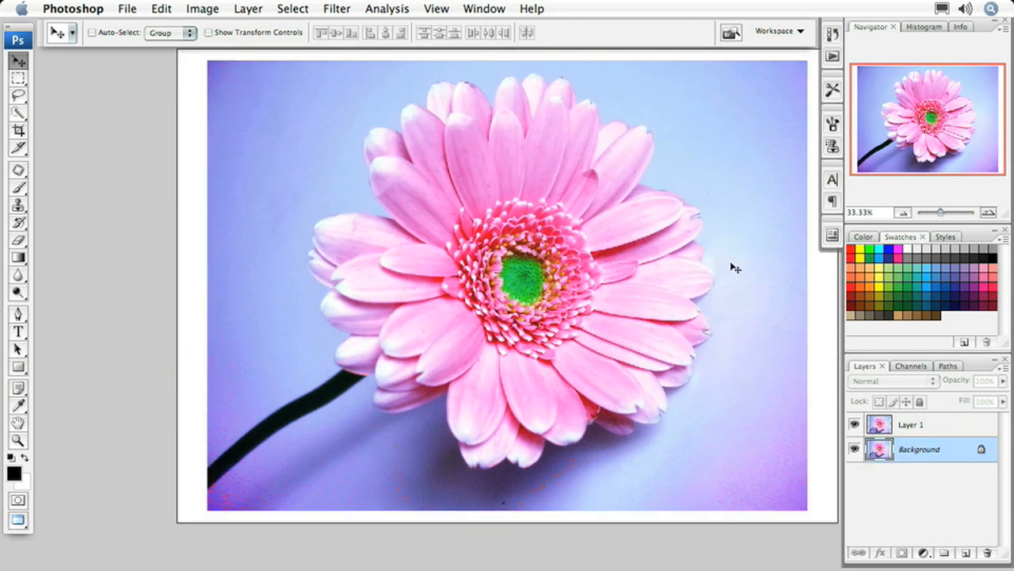
drag(732, 233, 676, 256)
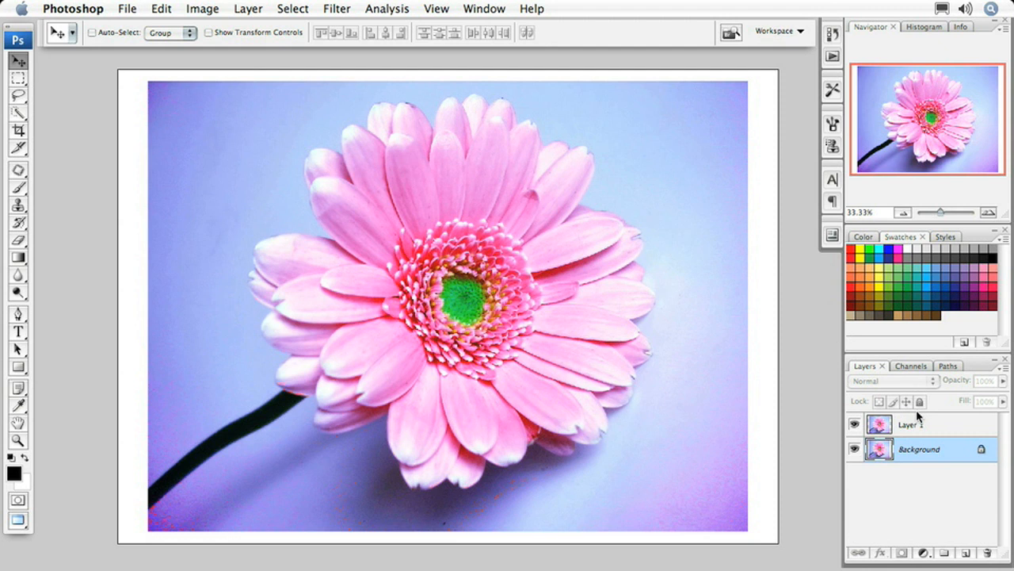
Step: Undo the canvas enlargement and delete the duplicate photo layer, leaving only the Background
key(super+z)
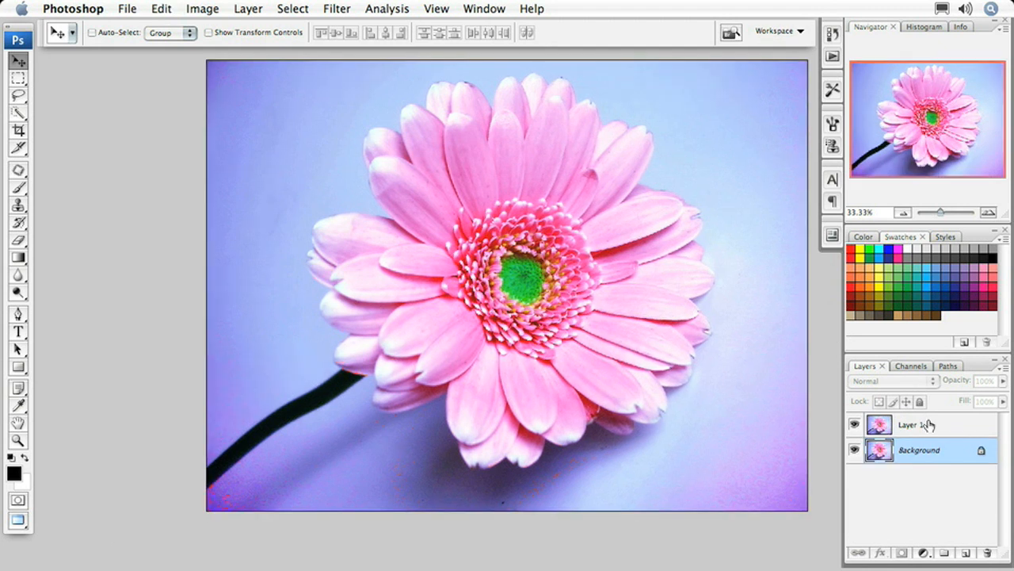
drag(929, 426, 984, 552)
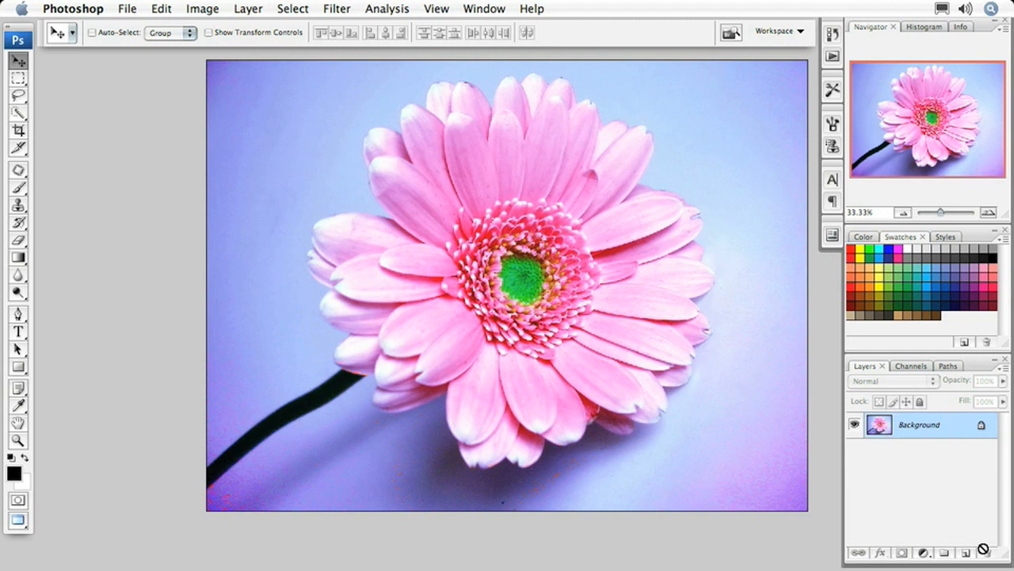
drag(580, 237, 525, 250)
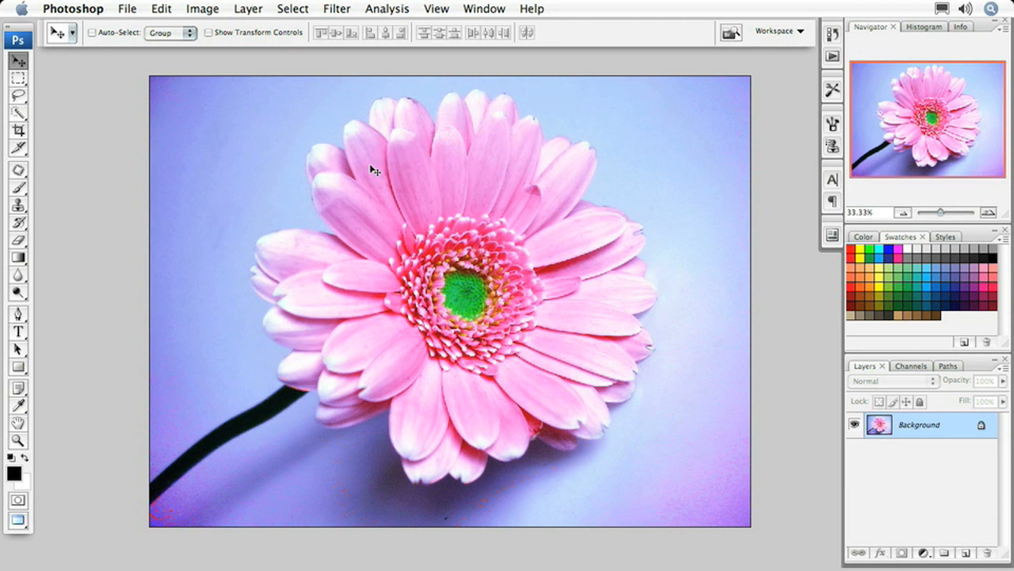
Step: Draw a crop frame around the whole photo and extend it evenly beyond all four edges of the image
key(c)
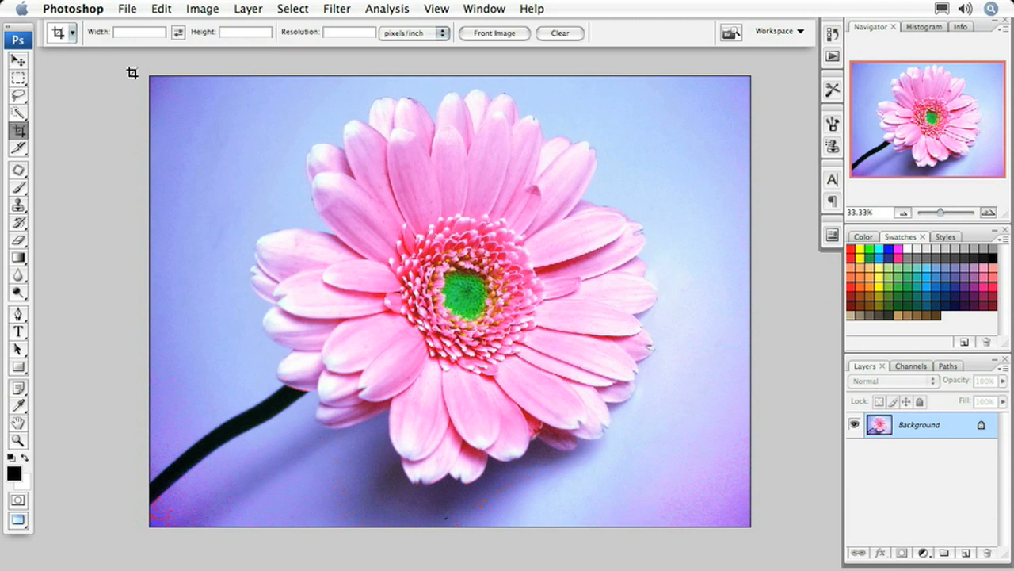
drag(151, 77, 766, 531)
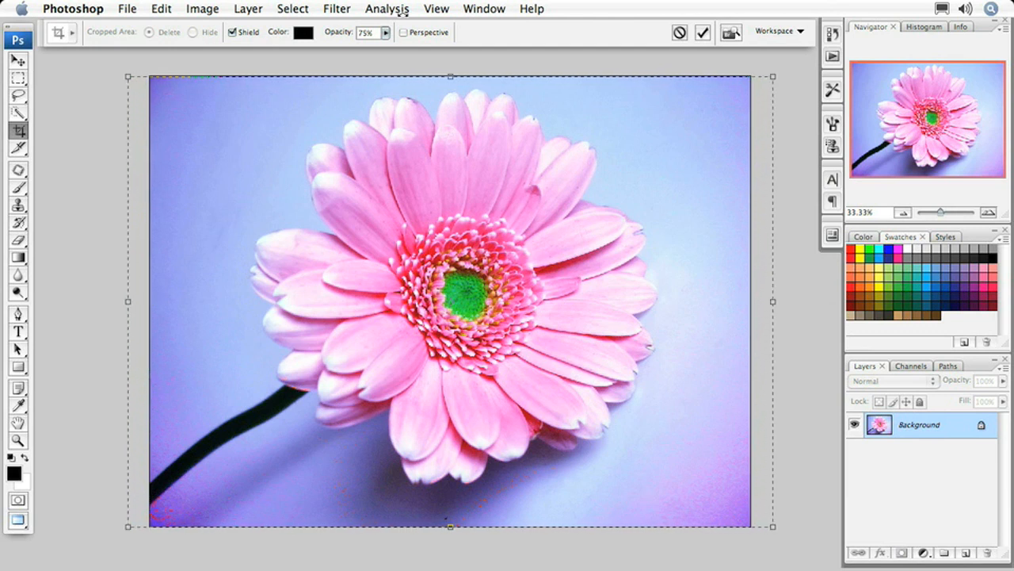
drag(454, 73, 454, 58)
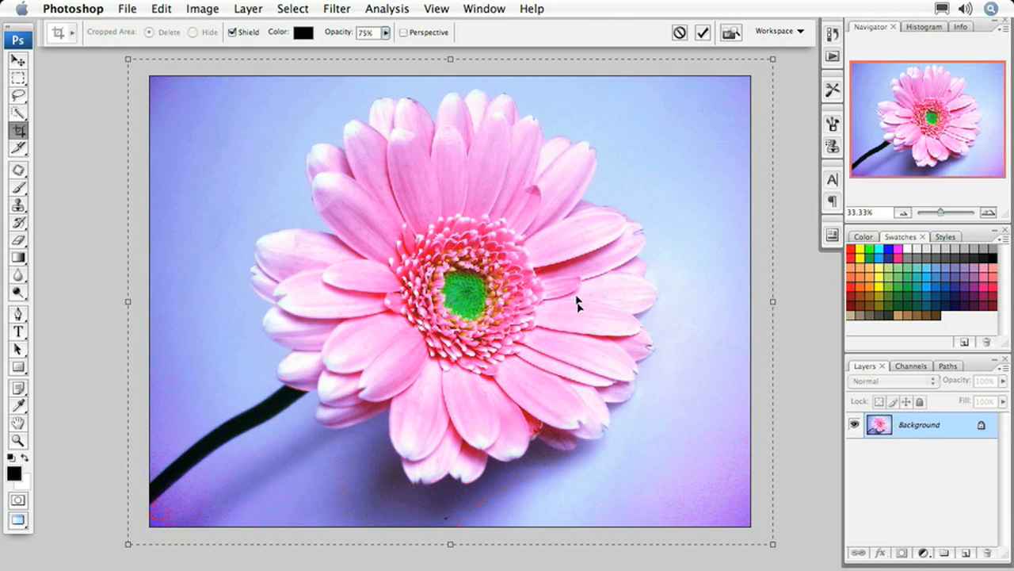
Step: Extend the crop frame's lower edge further to leave a deeper strip below the photo, and apply the crop
drag(600, 419, 590, 234)
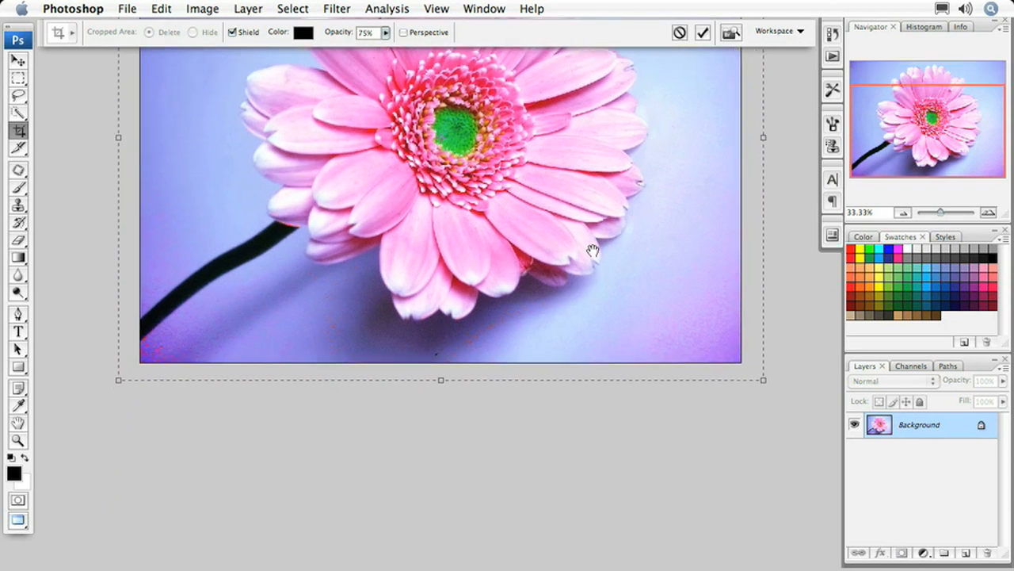
drag(440, 381, 435, 442)
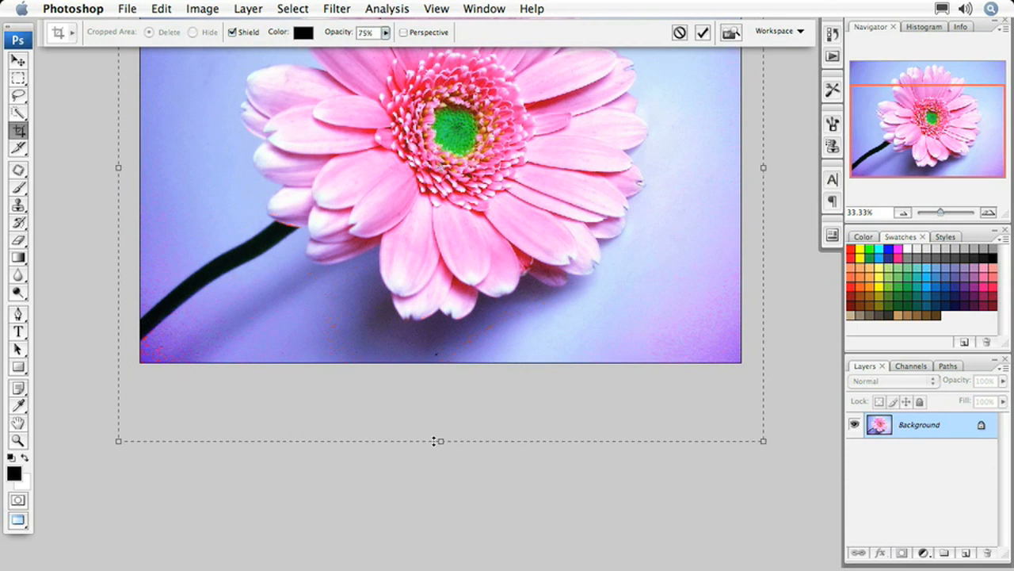
scroll(505, 405, up, 5)
scroll(505, 405, up, 1)
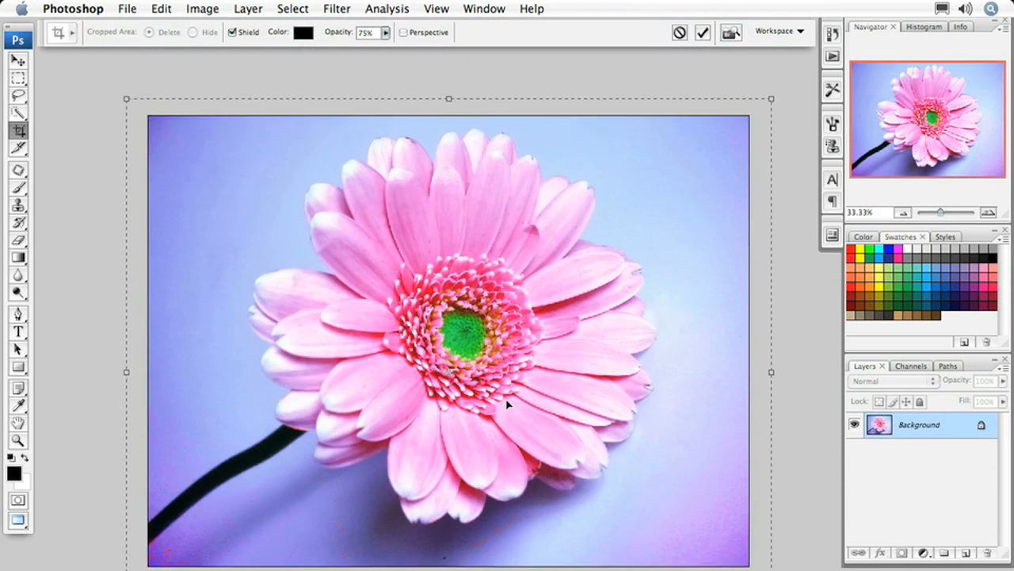
scroll(506, 405, down, 1)
key(Return)
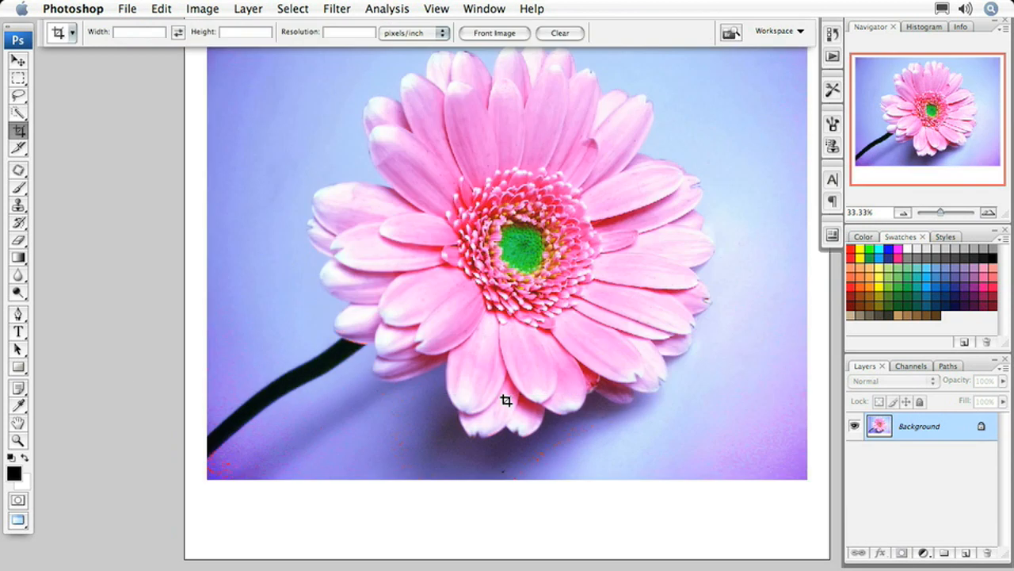
key(super+minus)
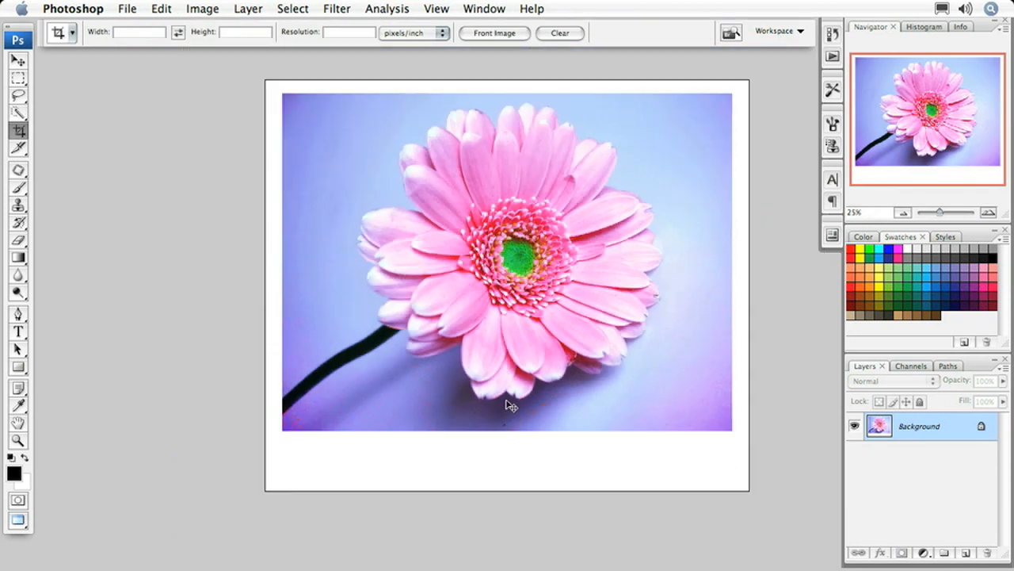
drag(611, 385, 537, 388)
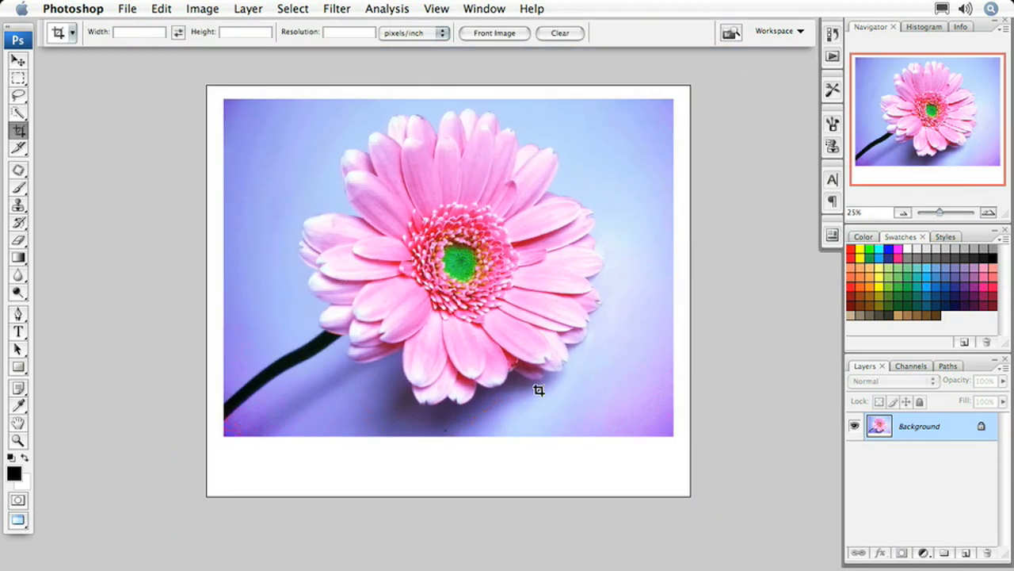
Step: Set up the Type tool with the Trajan Pro font at 97 pt
click(19, 331)
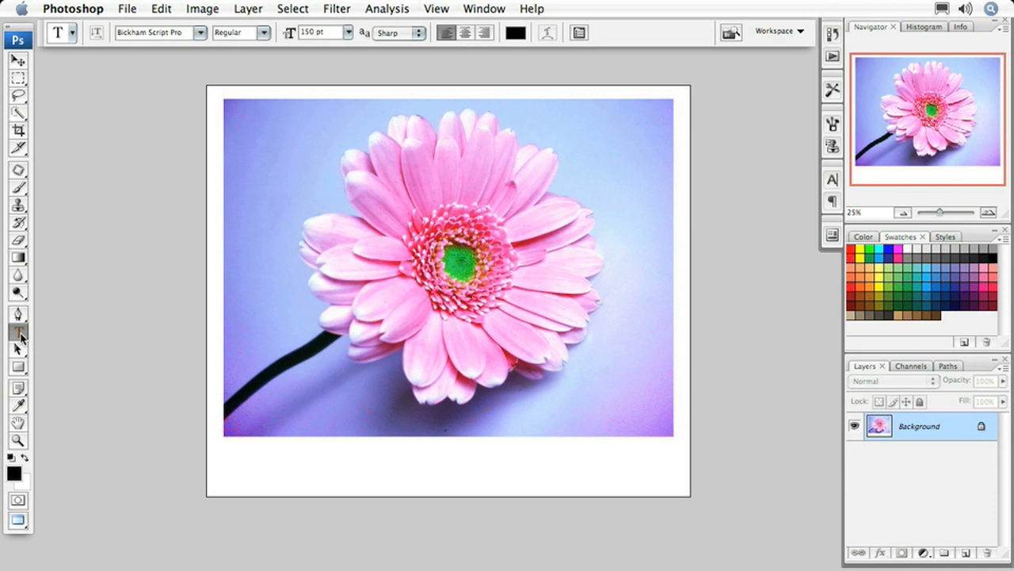
click(200, 32)
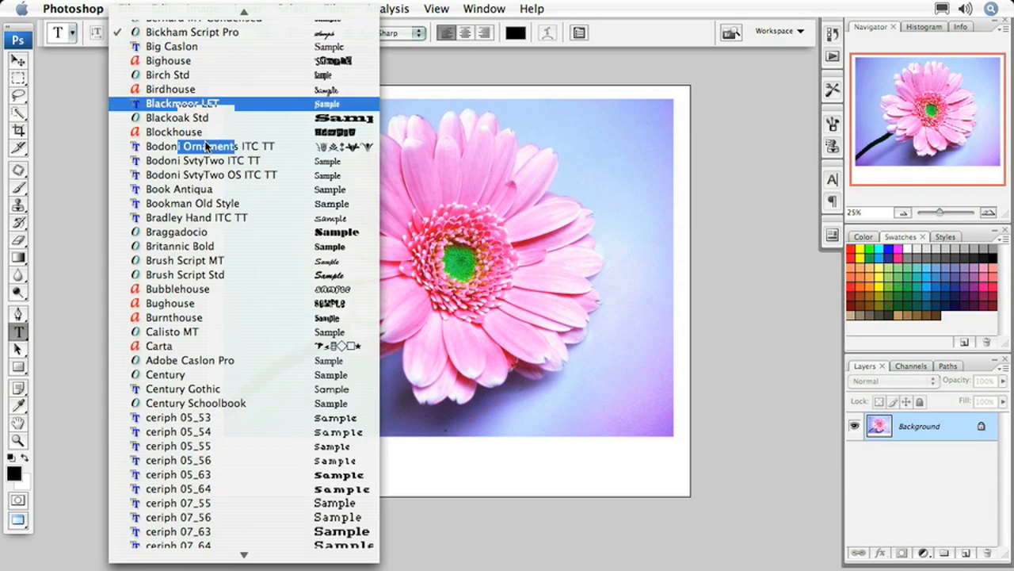
mouse_move(235, 558)
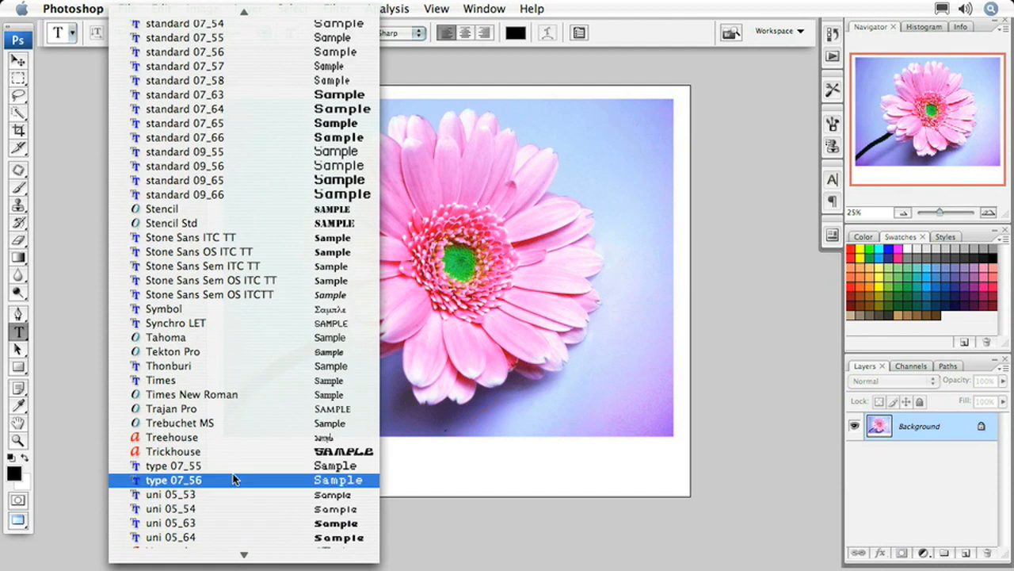
click(228, 408)
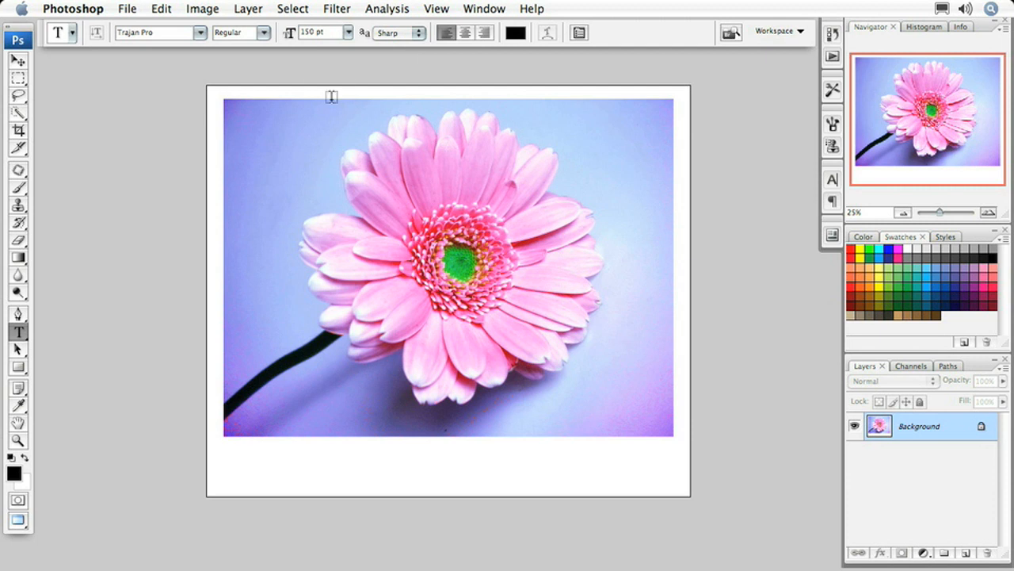
drag(290, 38, 248, 44)
Step: Add a caption in the white strip below the photo with the photographer's full name followed by "Photography"
click(283, 455)
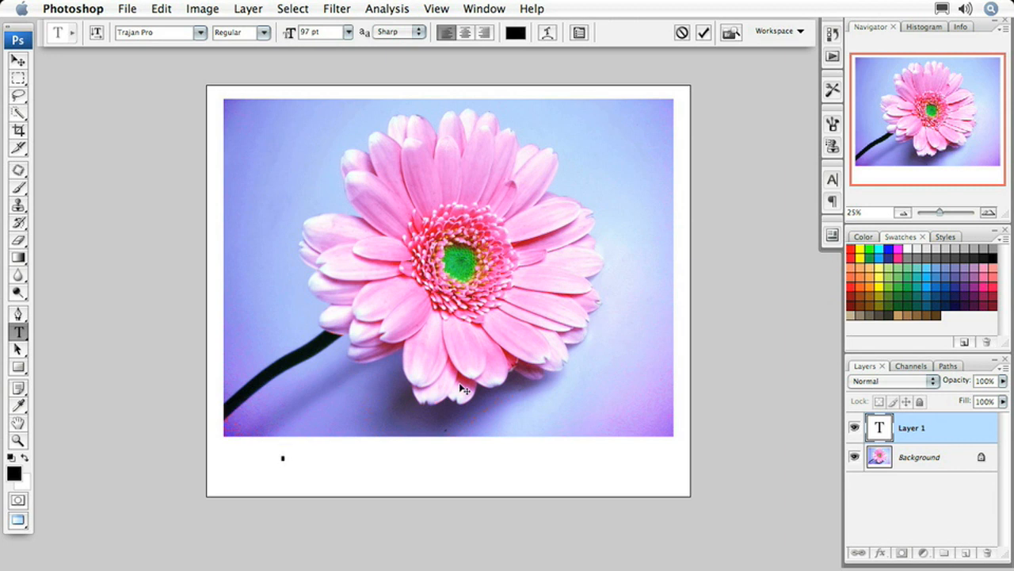
text(Justin Se)
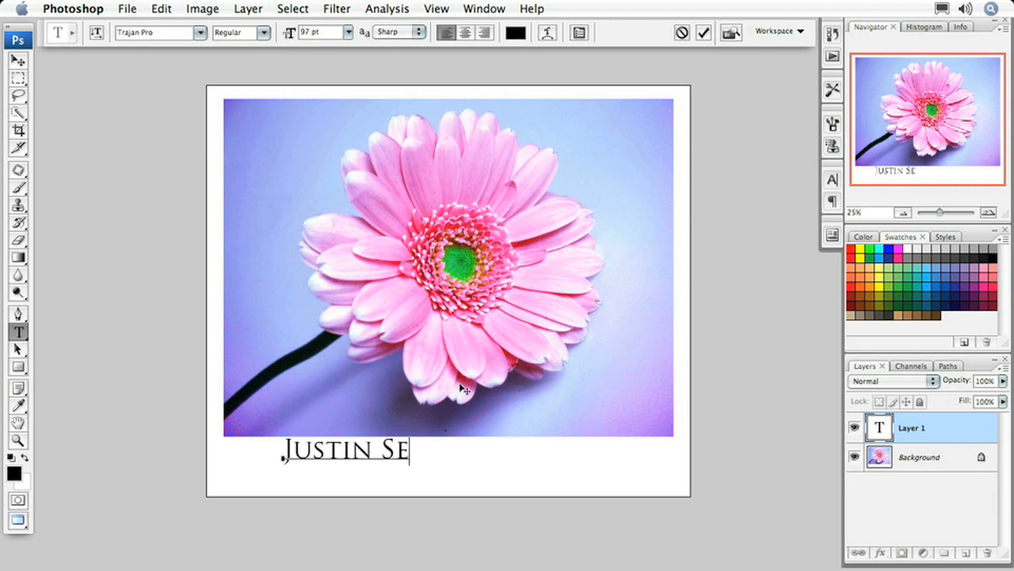
text(eley Photography)
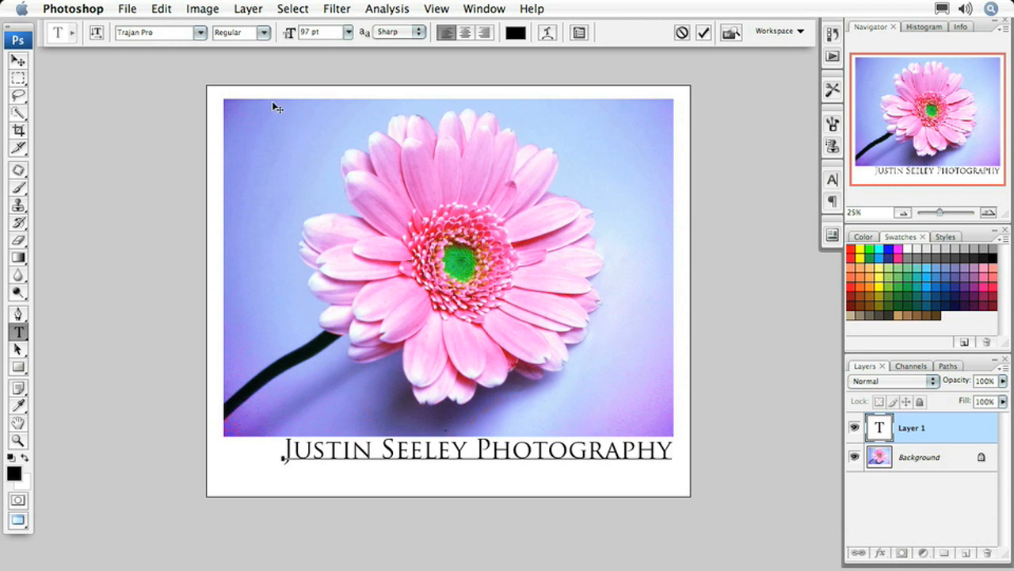
Step: Set the whole caption's font size to 70 pt and widen the tracking between its letters
key(super+a)
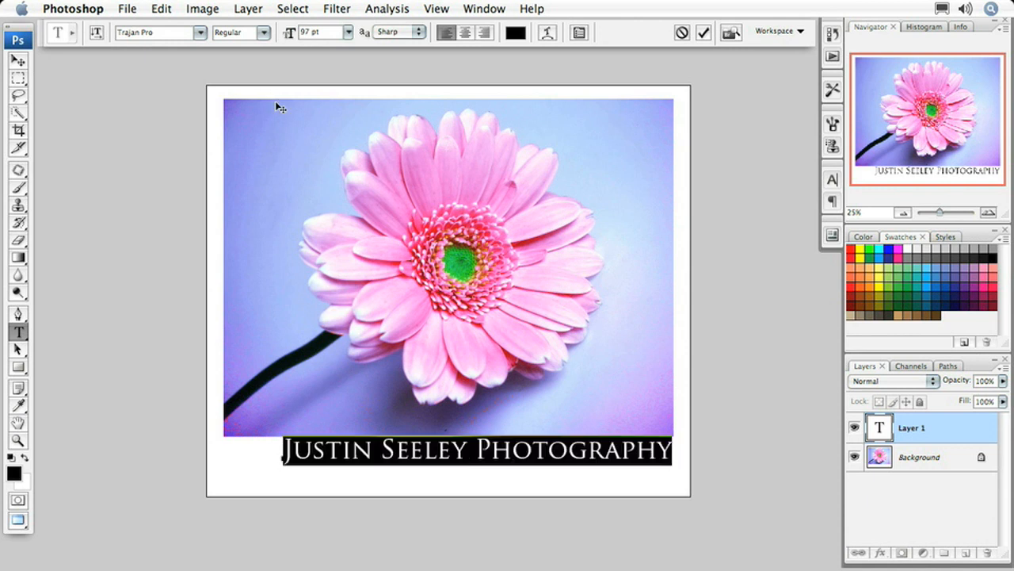
drag(290, 35, 282, 41)
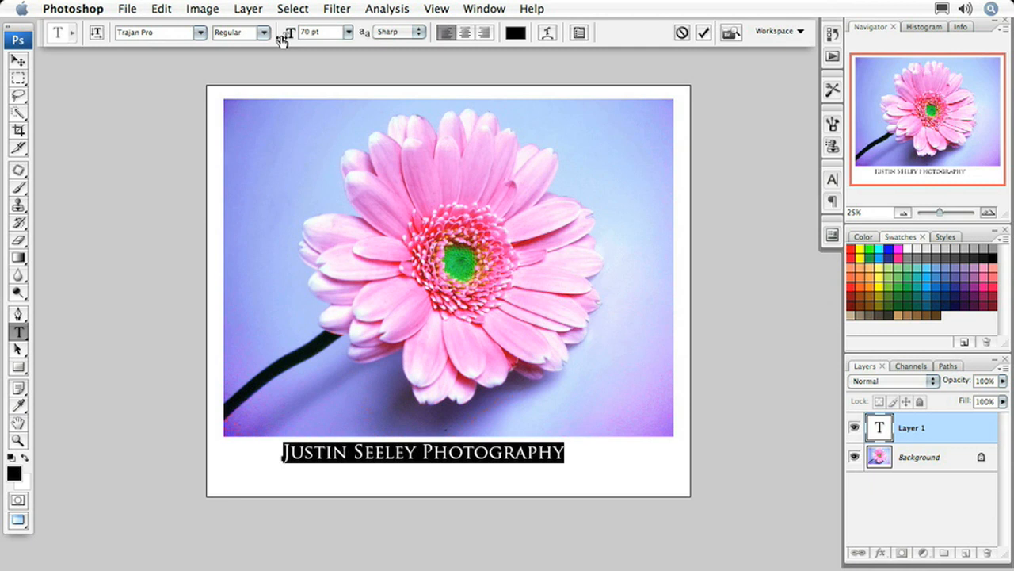
key(super)
key(alt+Right)
key(alt+Right)
key(alt+Right)
key(alt+Right)
key(alt+Right)
key(alt+Right)
key(alt+Right)
key(alt+Right)
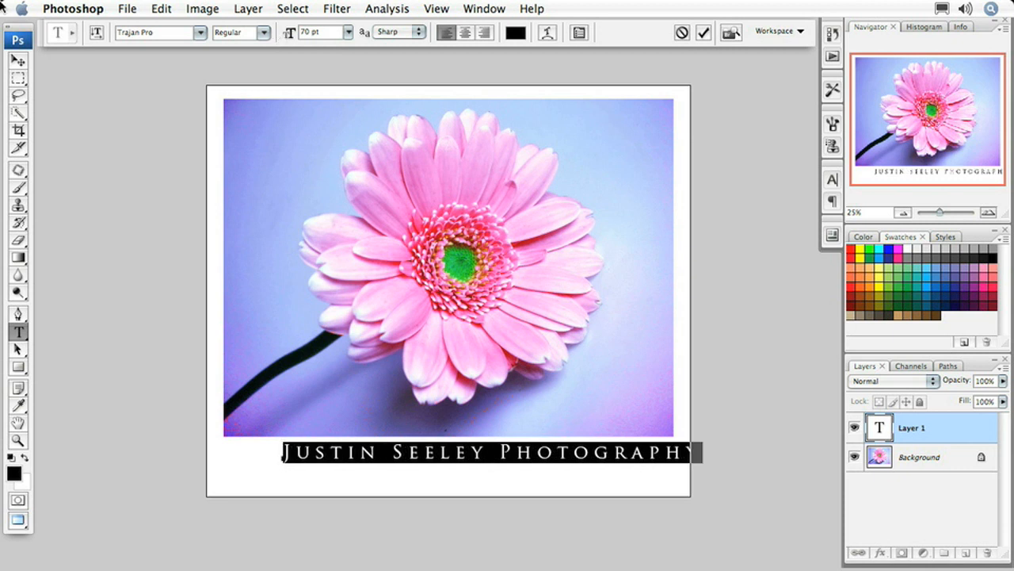
Step: Centre the caption in the white strip below the photo and set its layer opacity to 60%
click(20, 63)
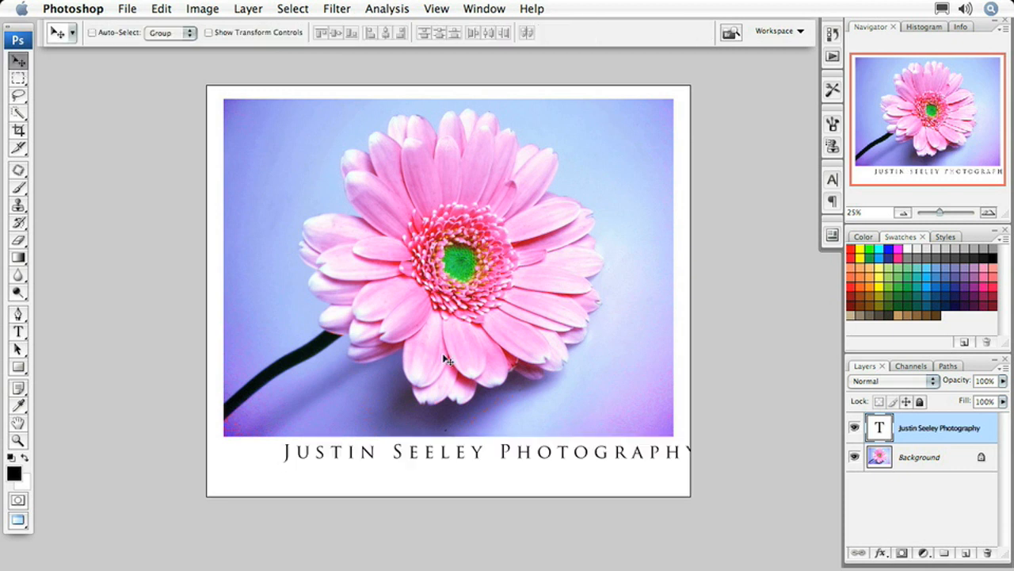
drag(554, 458, 529, 466)
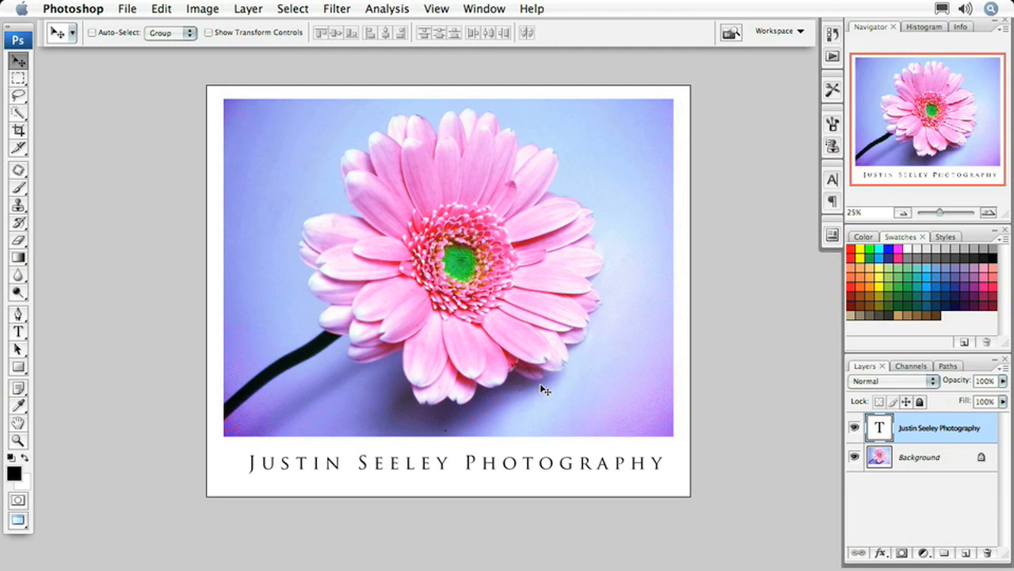
key(6)
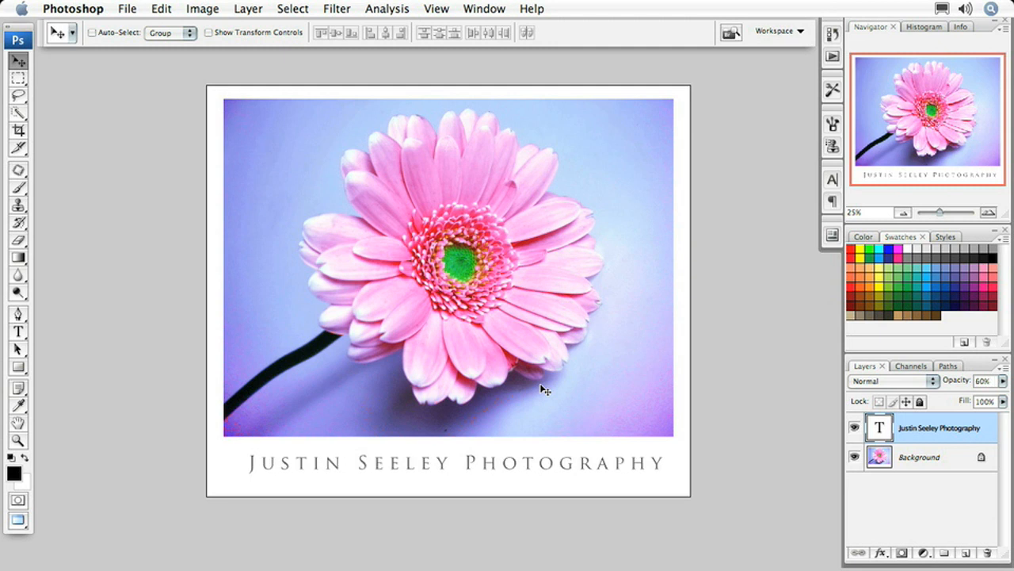